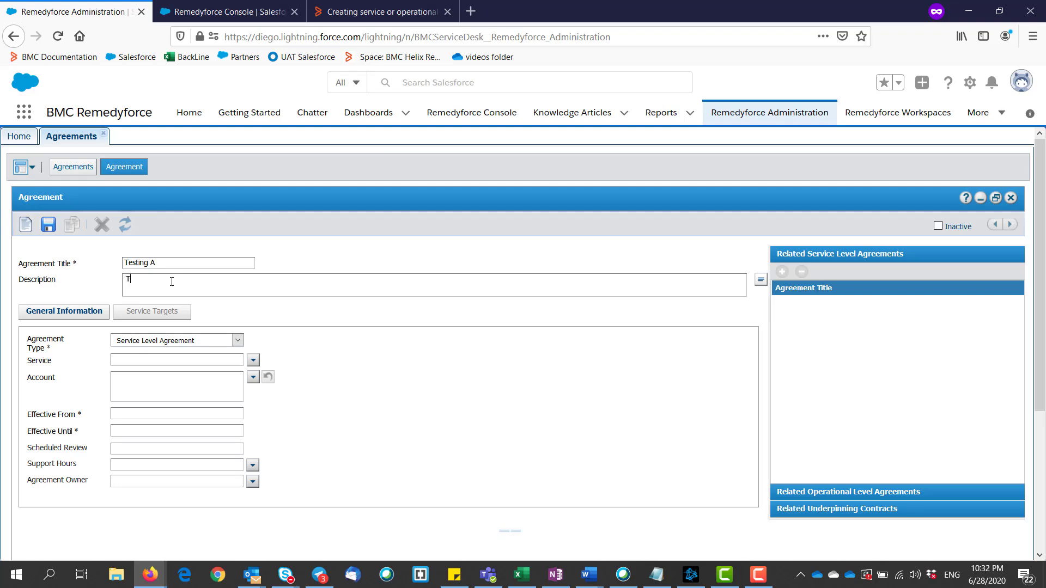
Enter "This is a demo" as the agreement's description and choose Service Level Agreement as its type.
type("is a demo")
left_click(184, 341)
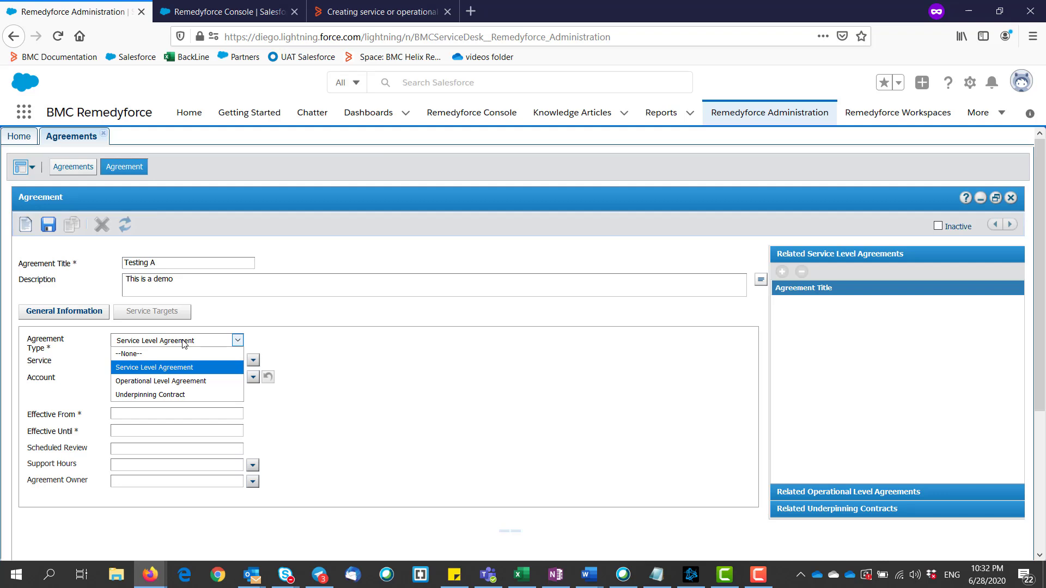
left_click(185, 369)
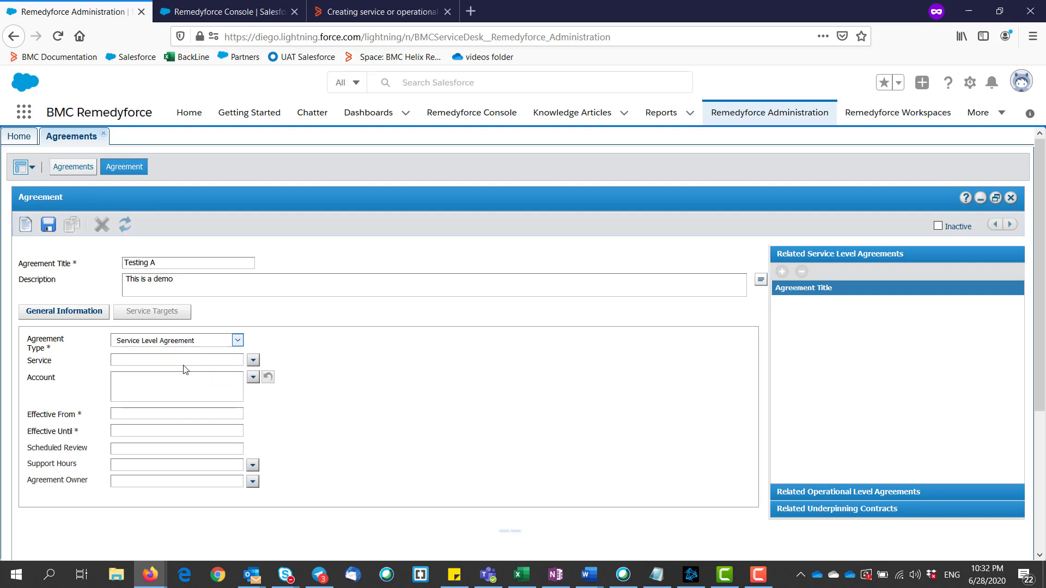
Set the agreement's effective period from 28/06/2020 until 12/06/2021 and save the record.
left_click(208, 413)
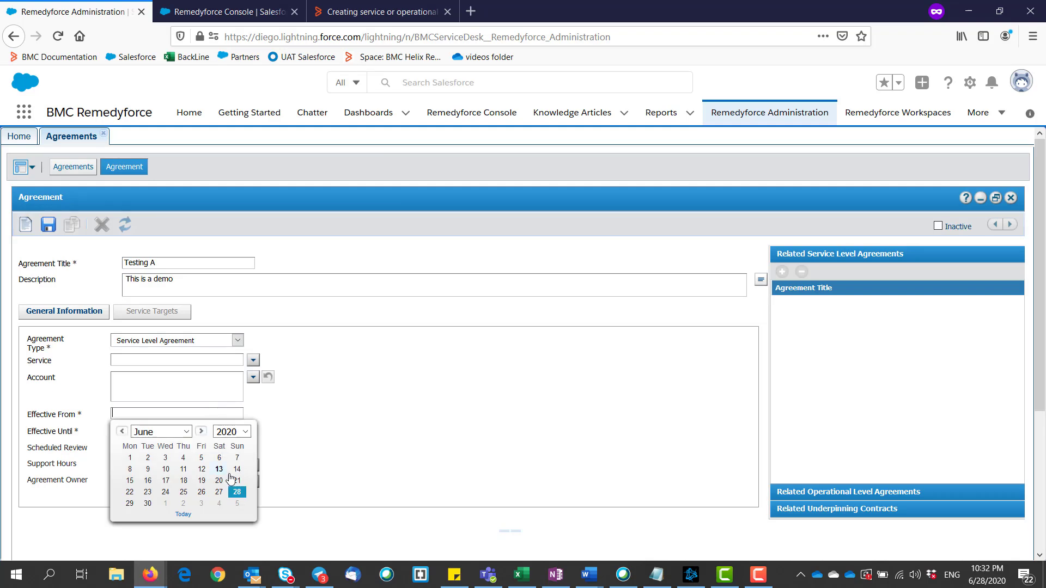
left_click(236, 492)
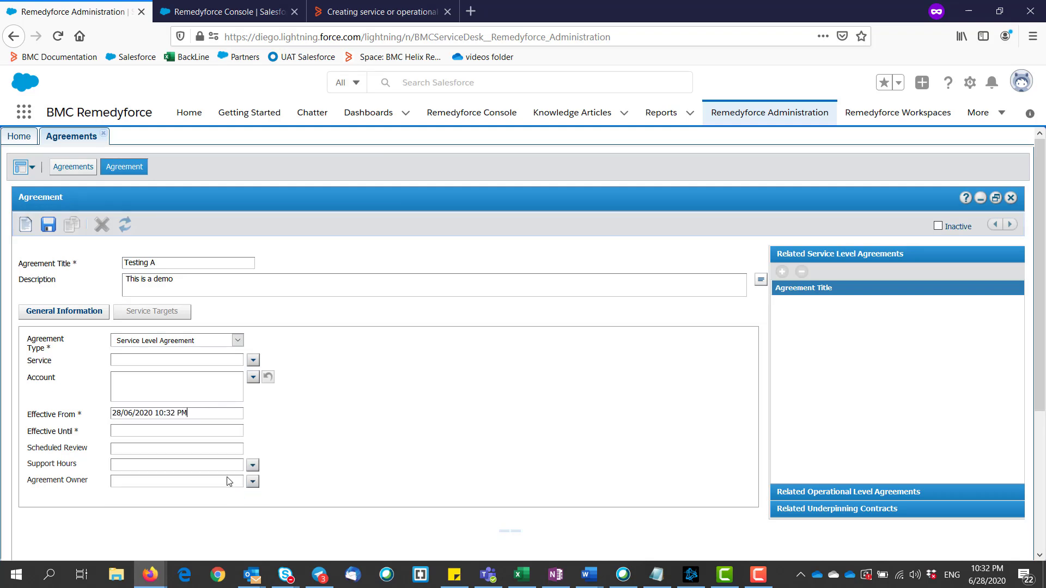
left_click(186, 432)
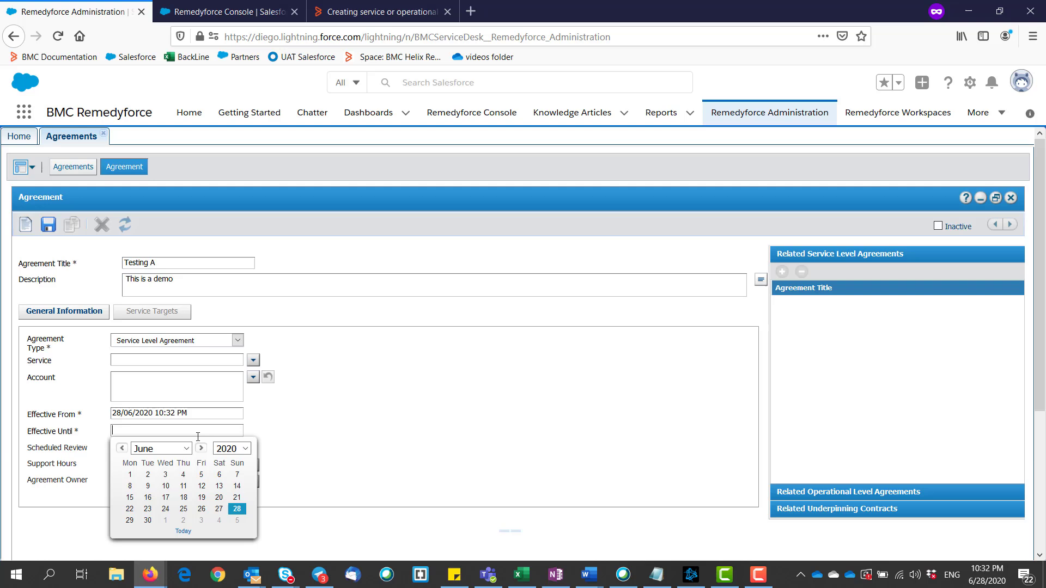
left_click(246, 448)
left_click(227, 362)
left_click(219, 485)
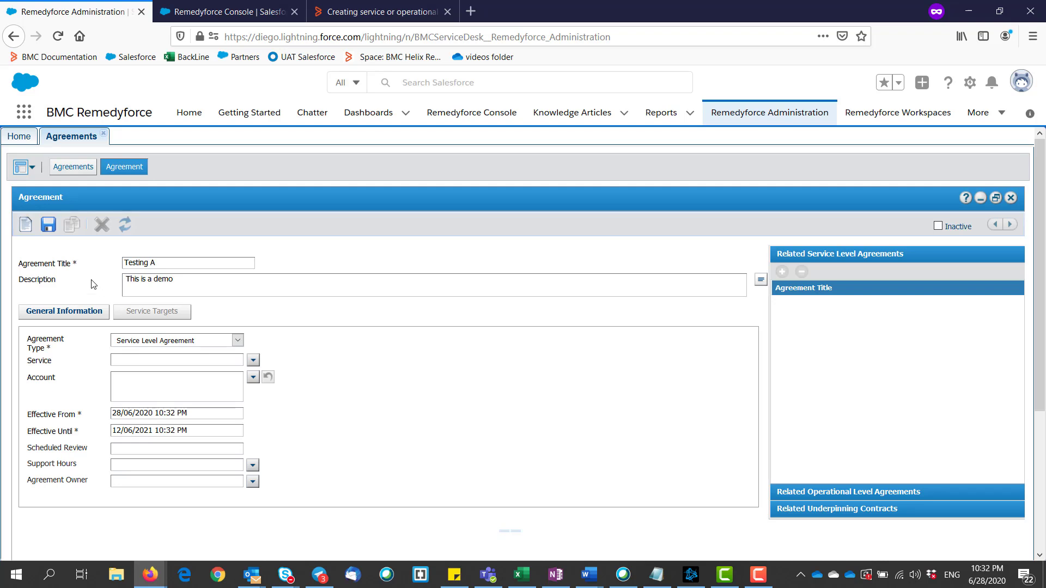
left_click(48, 224)
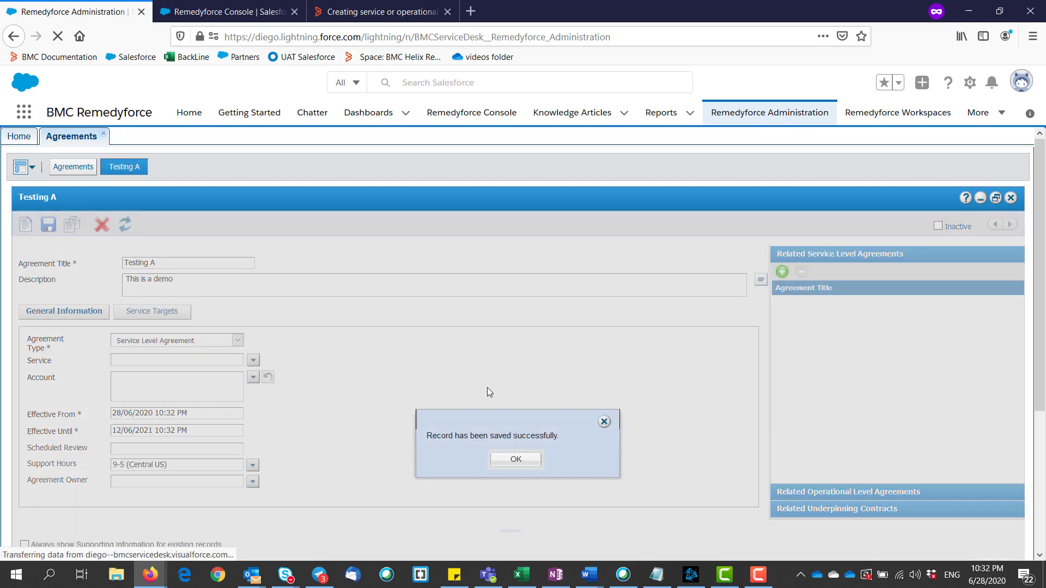
left_click(504, 458)
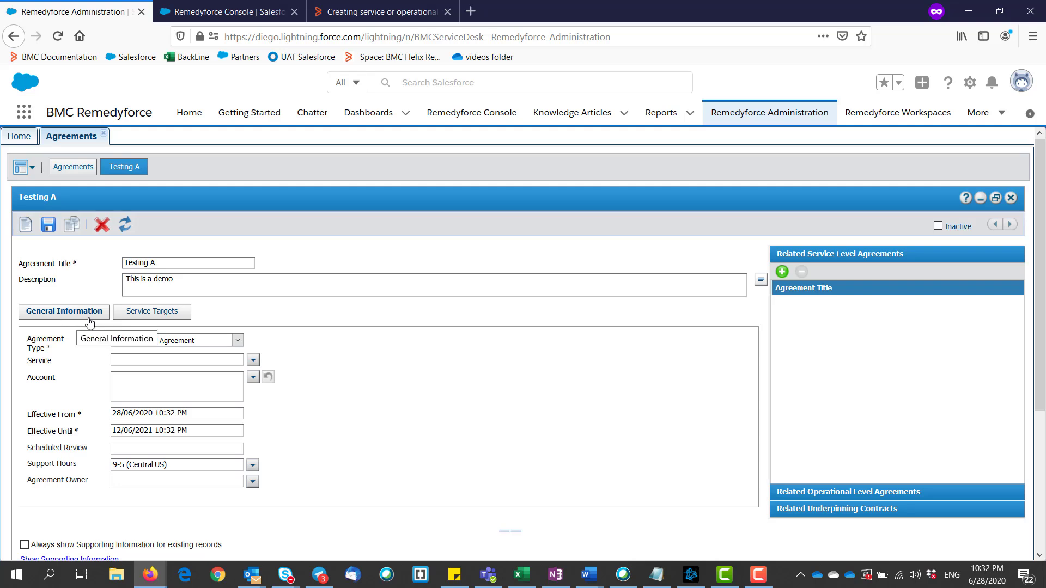
Add a service target to the Testing A agreement with the title "Target for Incident".
left_click(129, 316)
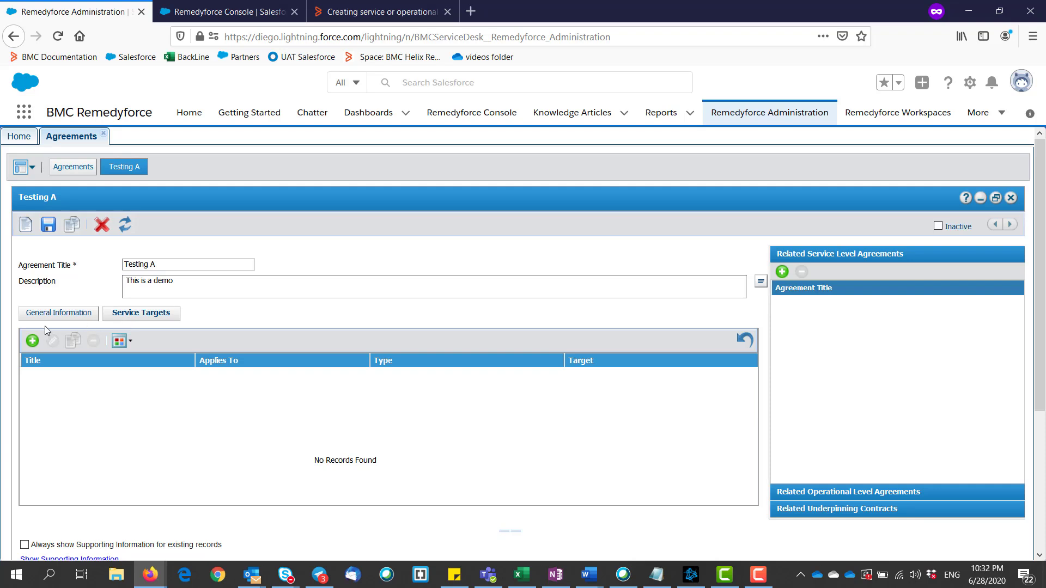
left_click(32, 342)
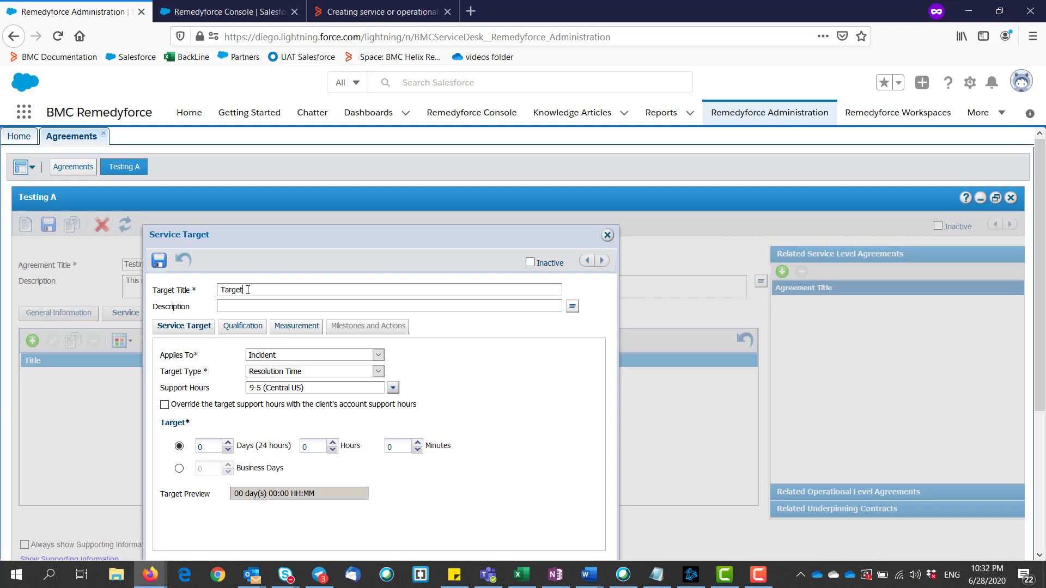
type("Target for Incident")
left_click(276, 305)
Give the service target the Response Time type, 9-5 (Central US) support hours and a target of 1 hour.
left_click(294, 372)
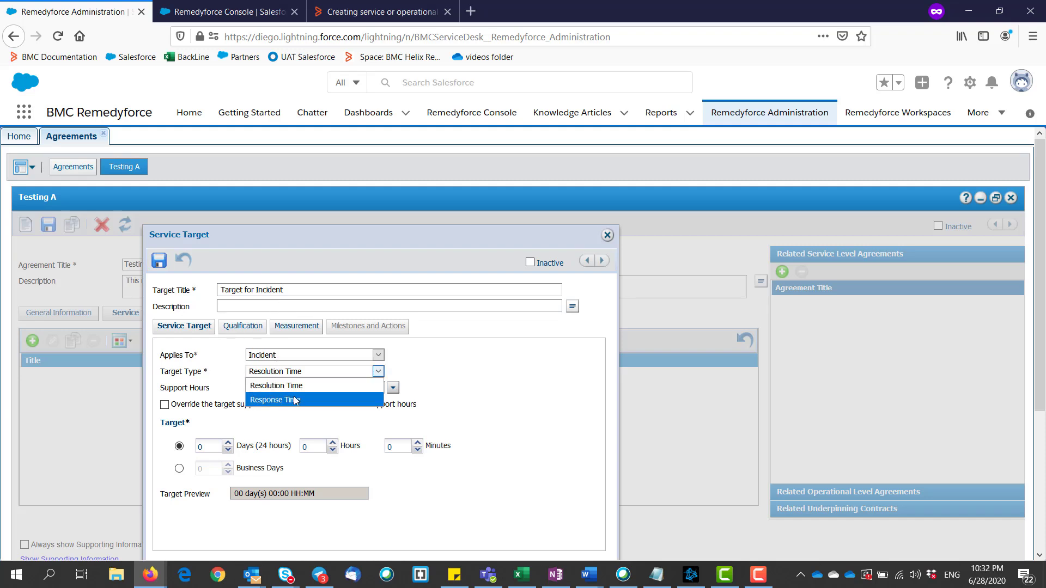
left_click(296, 400)
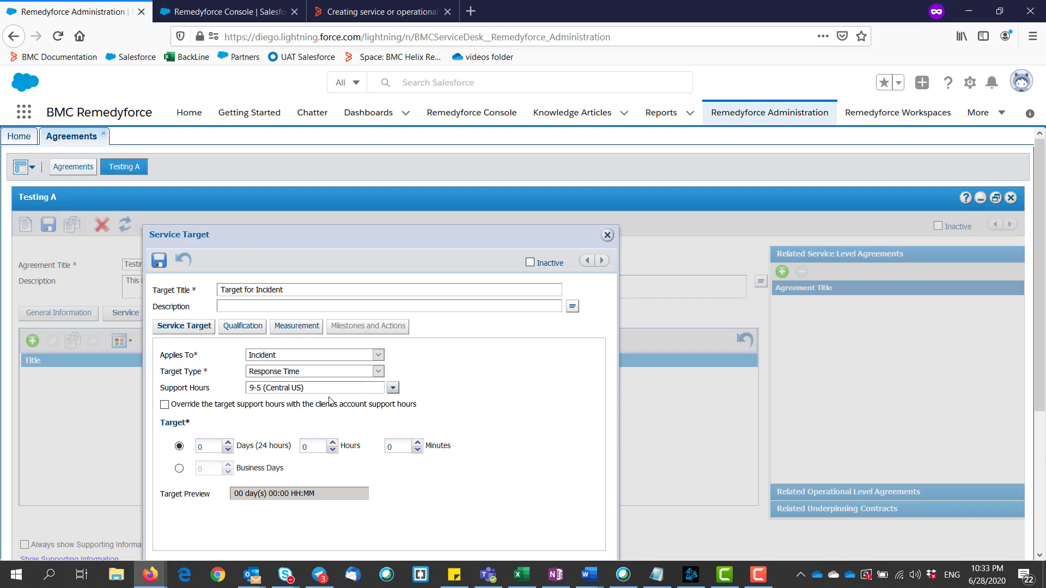
left_click(393, 388)
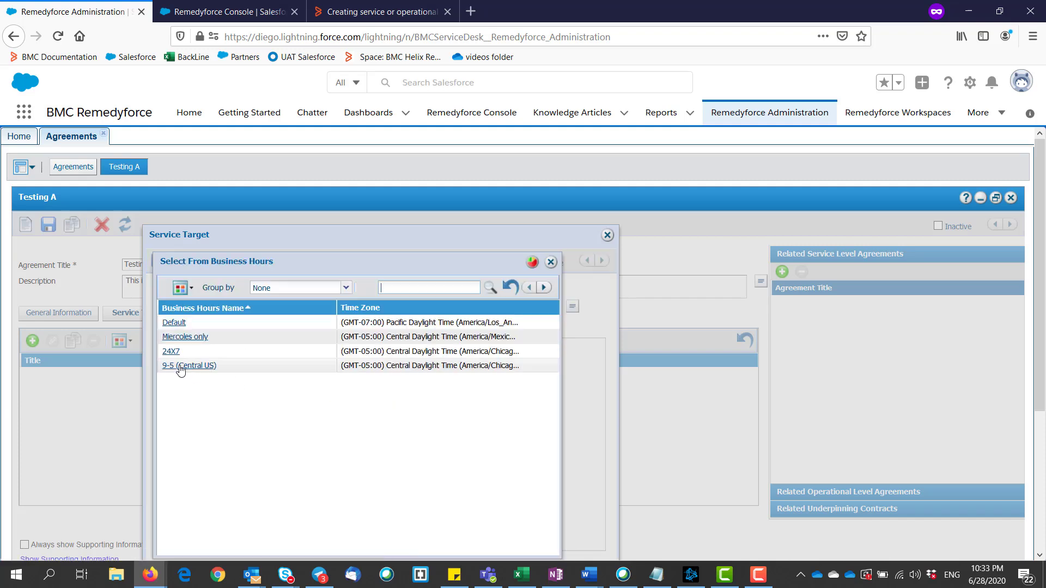
double_click(180, 365)
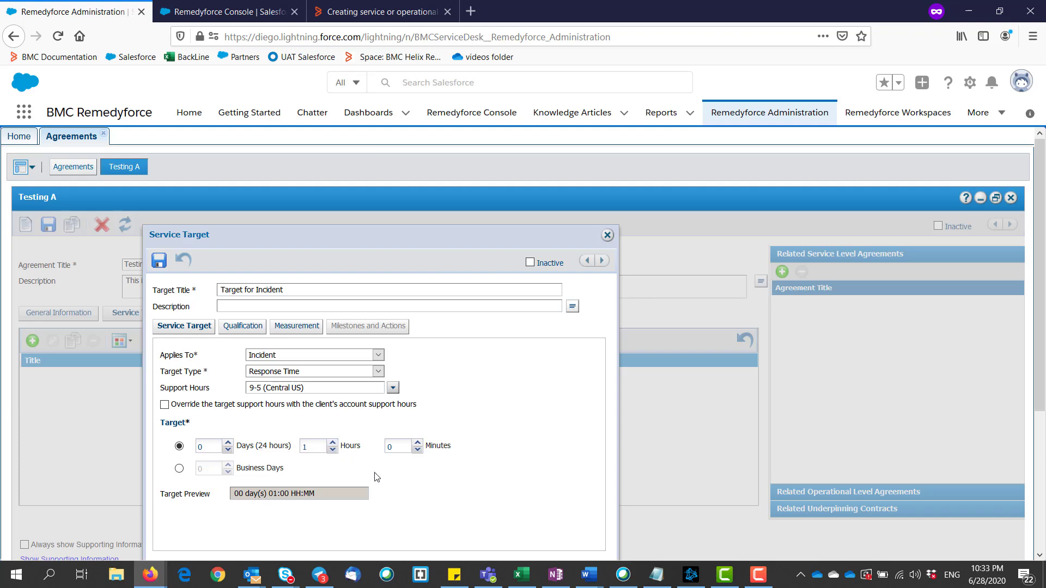
Begin a qualification condition for the service target using the Category field and the = operator.
left_click(242, 326)
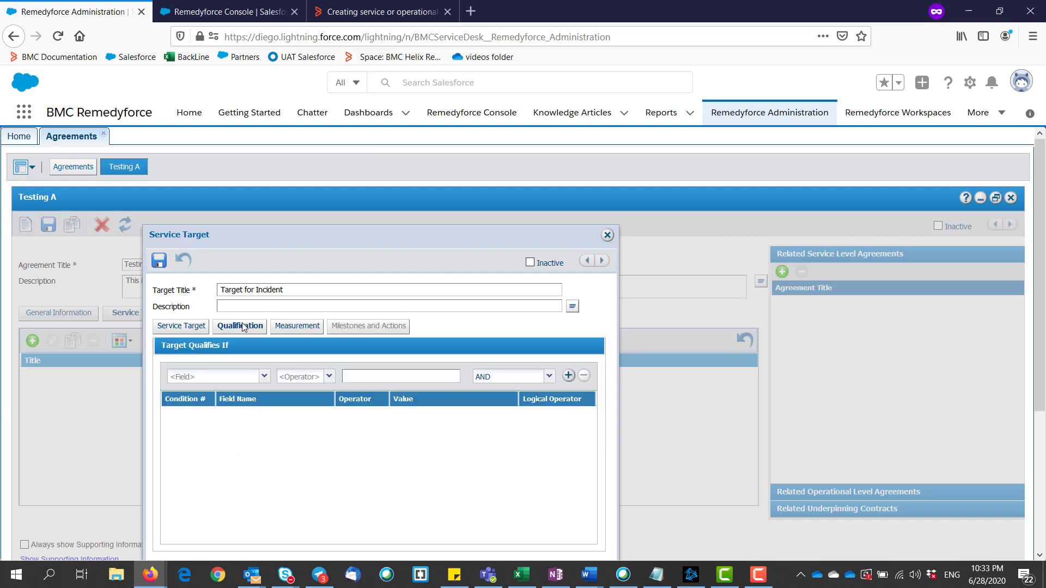
left_click(264, 377)
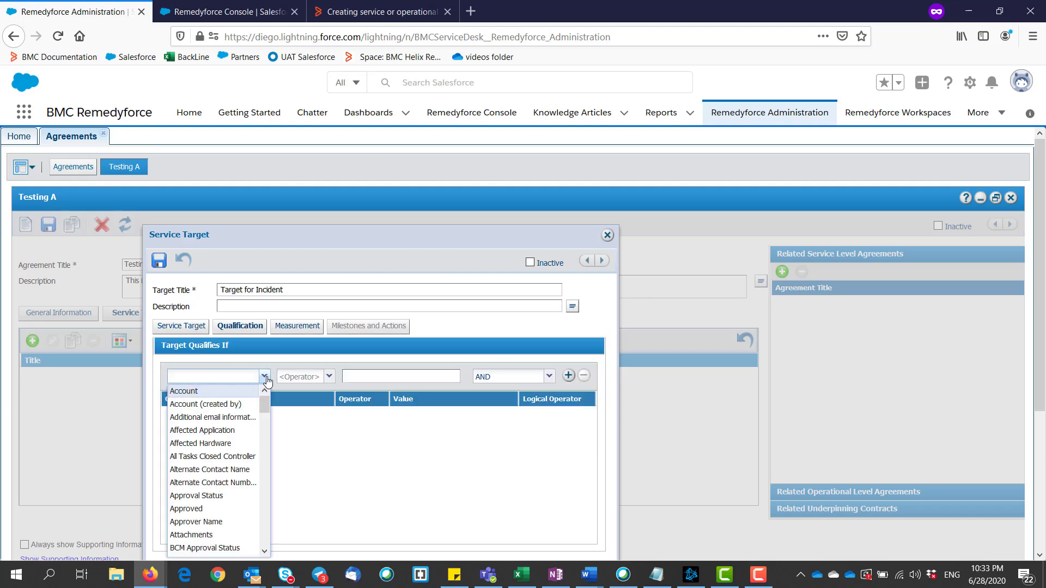
left_click_drag(262, 404, 266, 422)
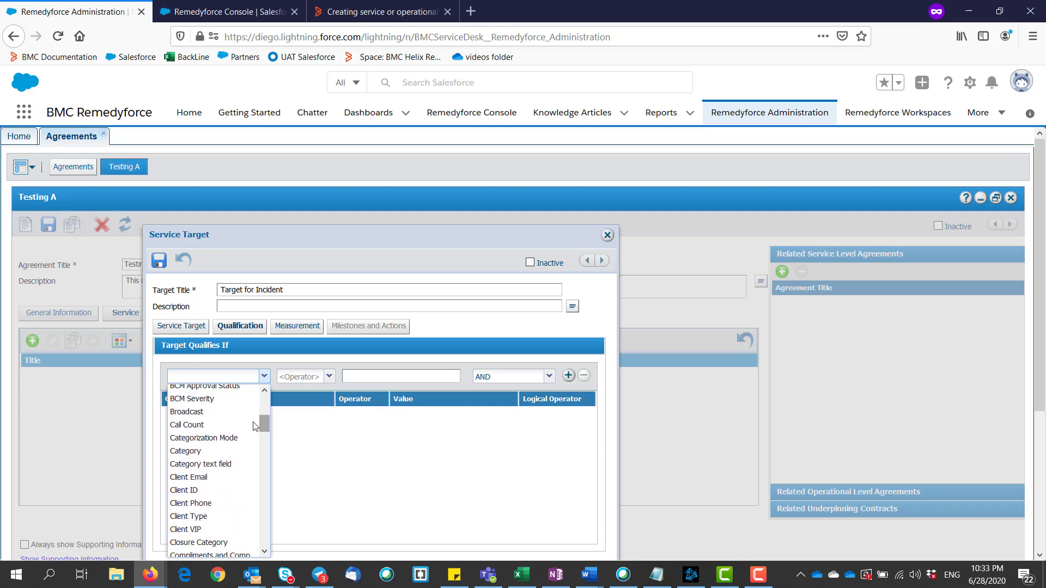
left_click(219, 452)
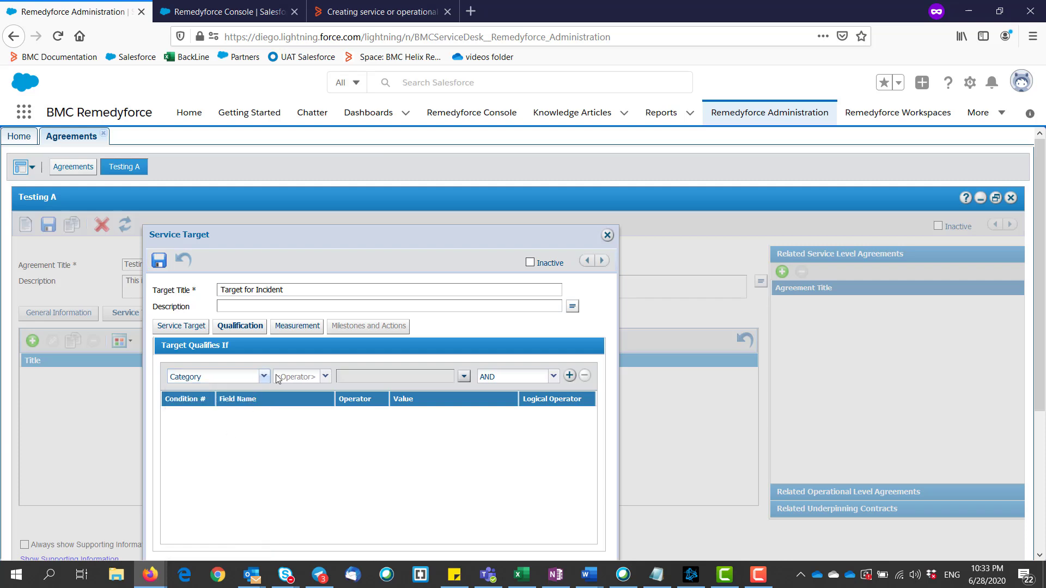
left_click(306, 378)
left_click(303, 391)
Look up Blackberry as the condition's category value and add the condition to the qualification list.
left_click(464, 376)
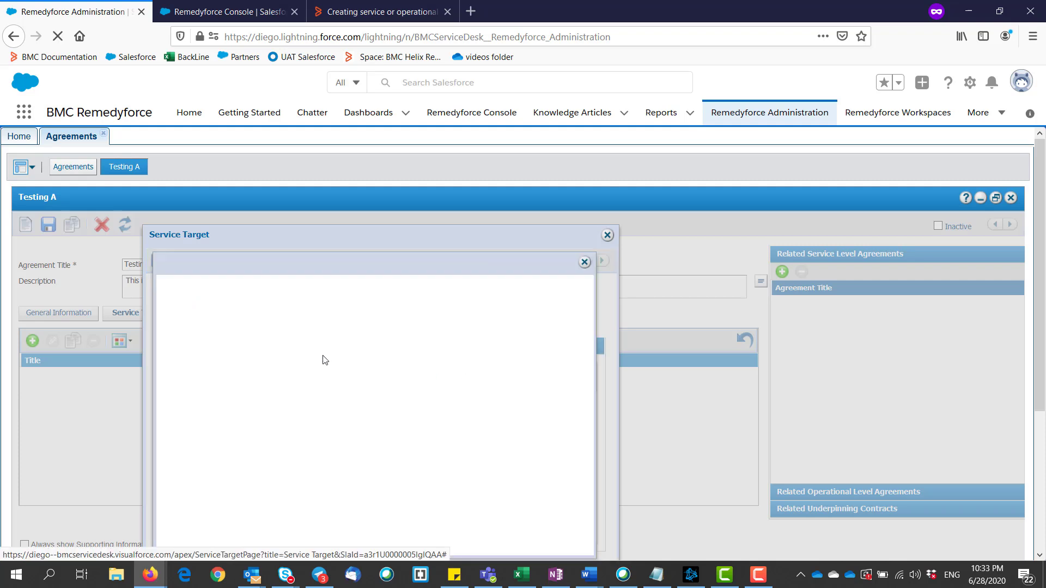
left_click(429, 286)
type("bl")
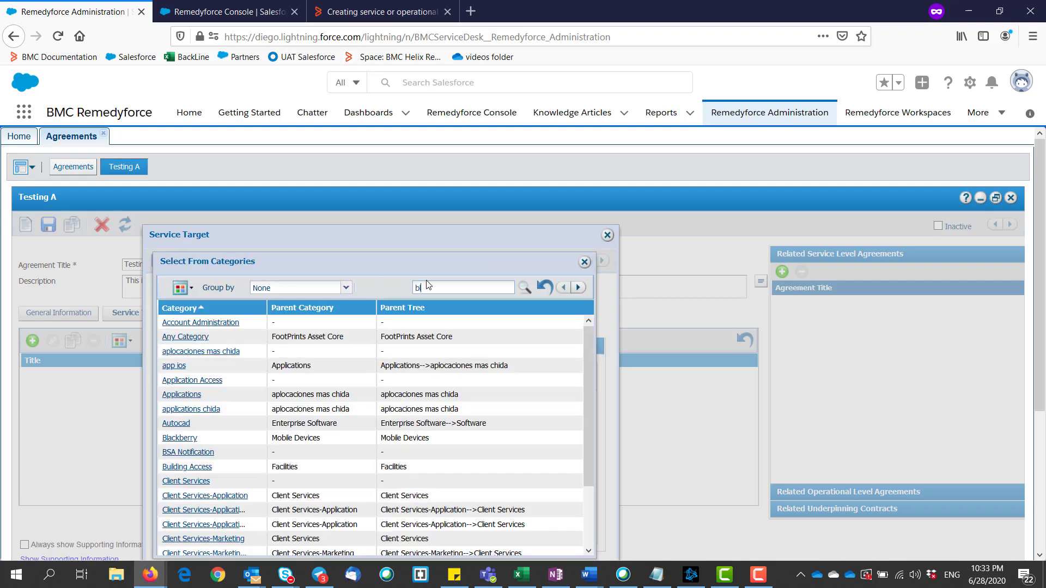
type("a")
left_click(527, 288)
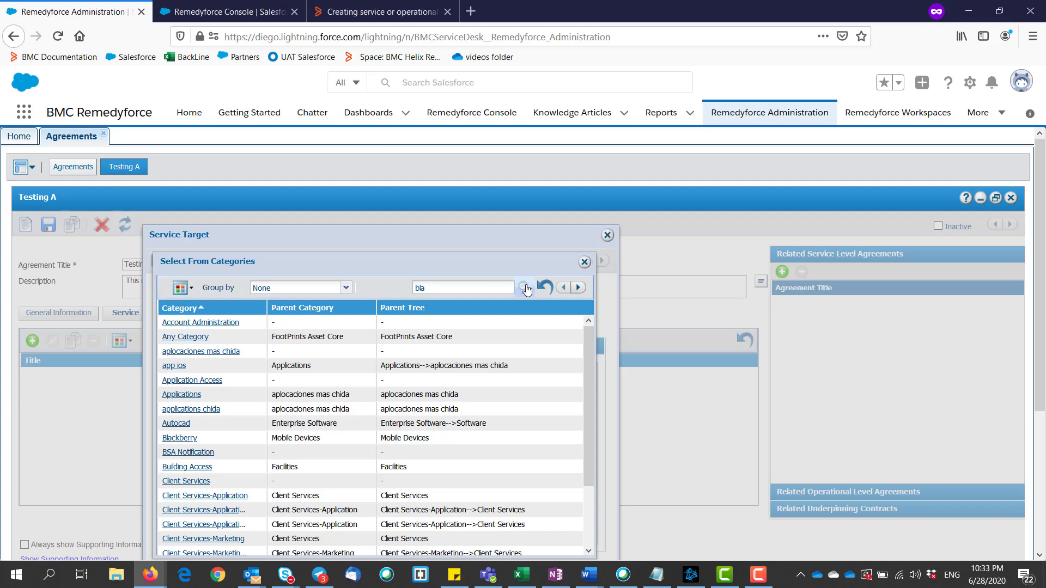
left_click(176, 323)
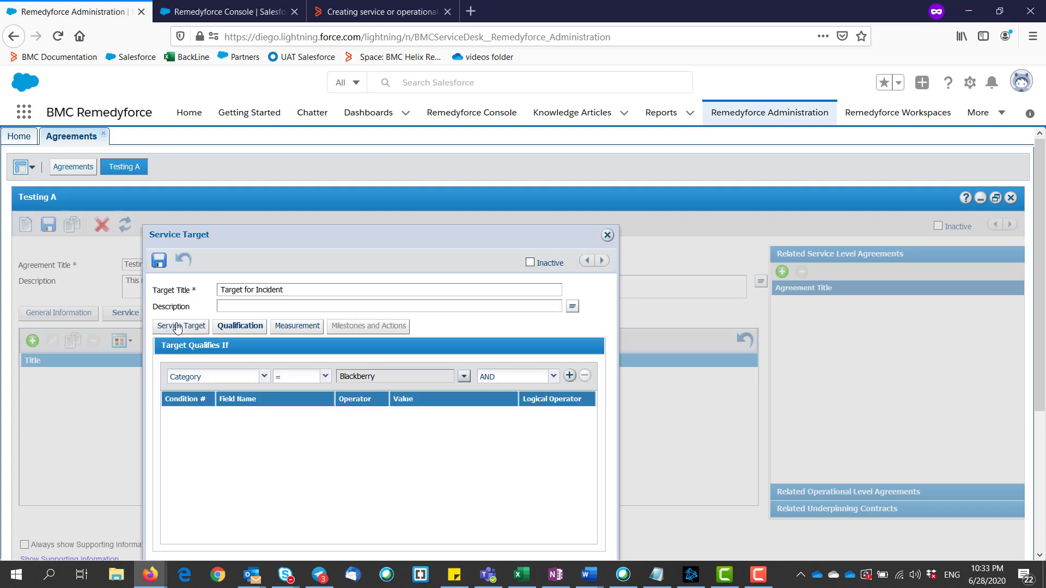
left_click(570, 376)
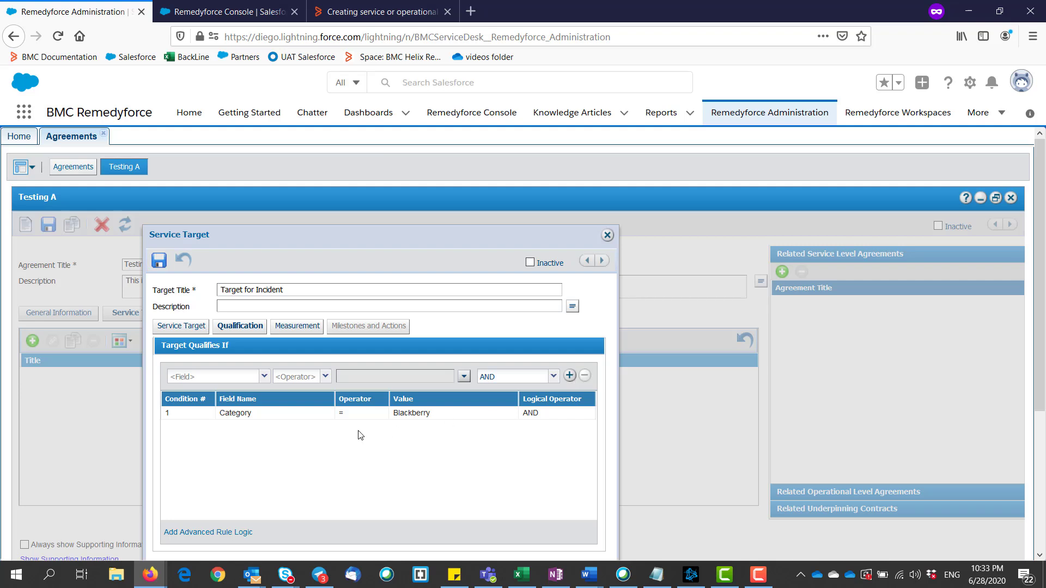
Review the service target's clock measurement conditions and save the target.
left_click(279, 327)
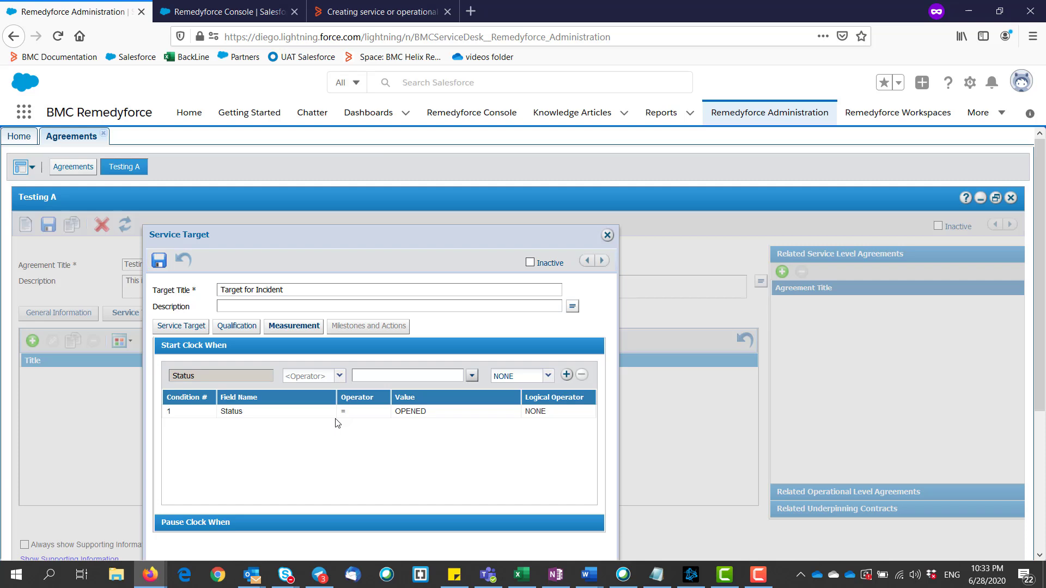
left_click(158, 260)
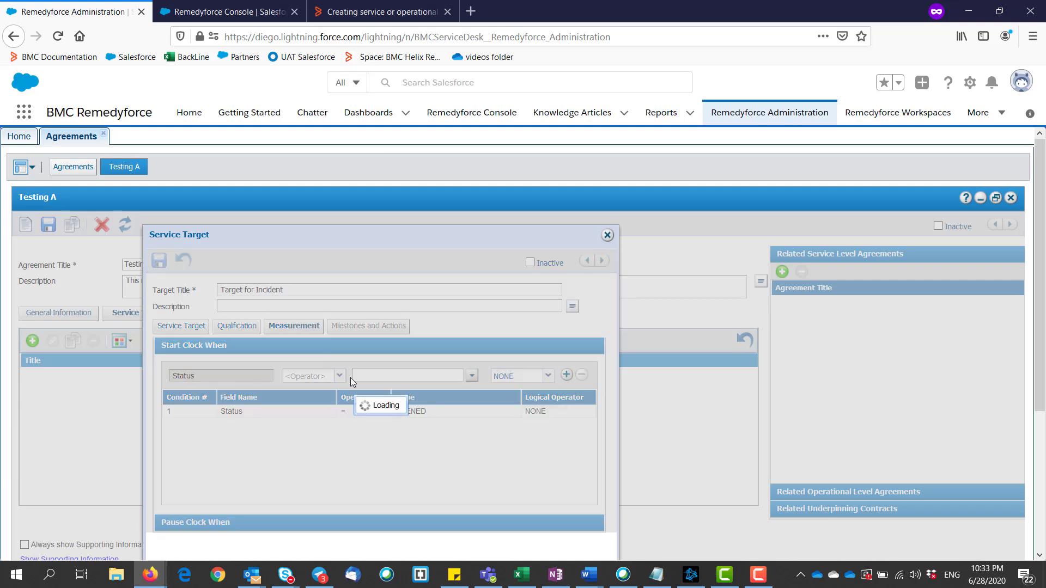
left_click(376, 422)
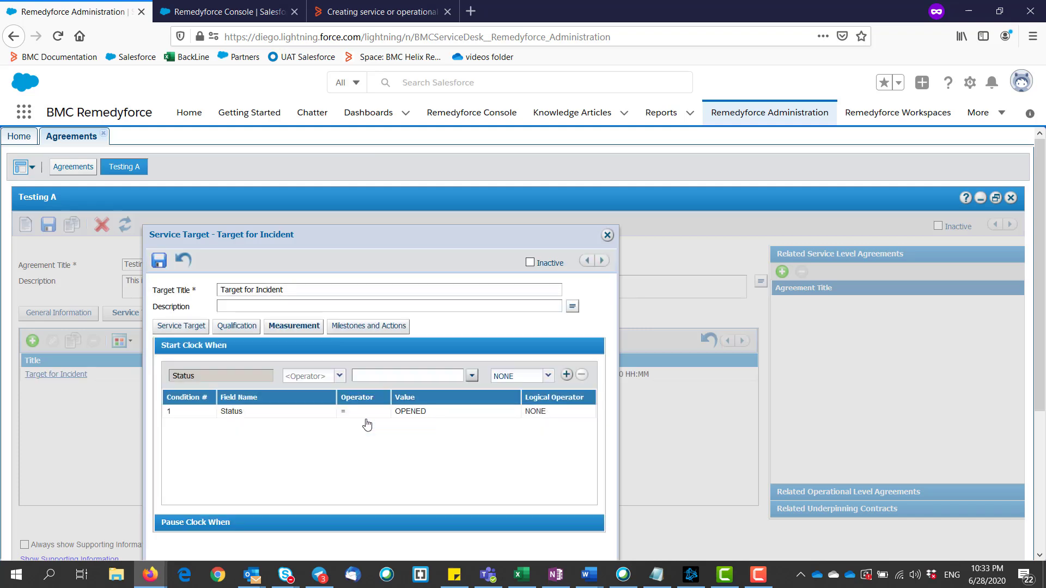
Add a milestone to the service target that triggers when Percentage of Time Elapsed equals 50%.
left_click(360, 333)
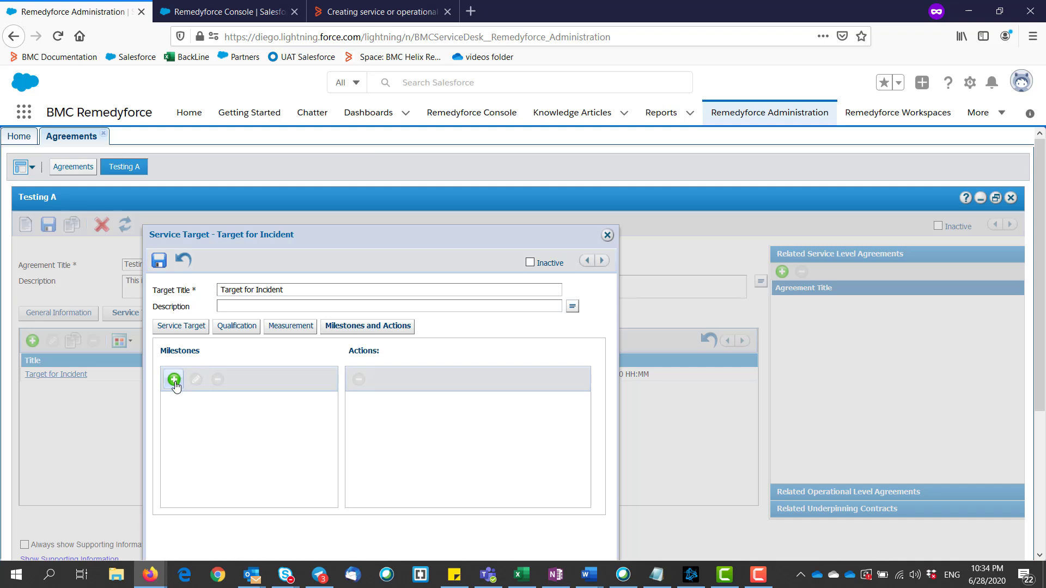
left_click(175, 380)
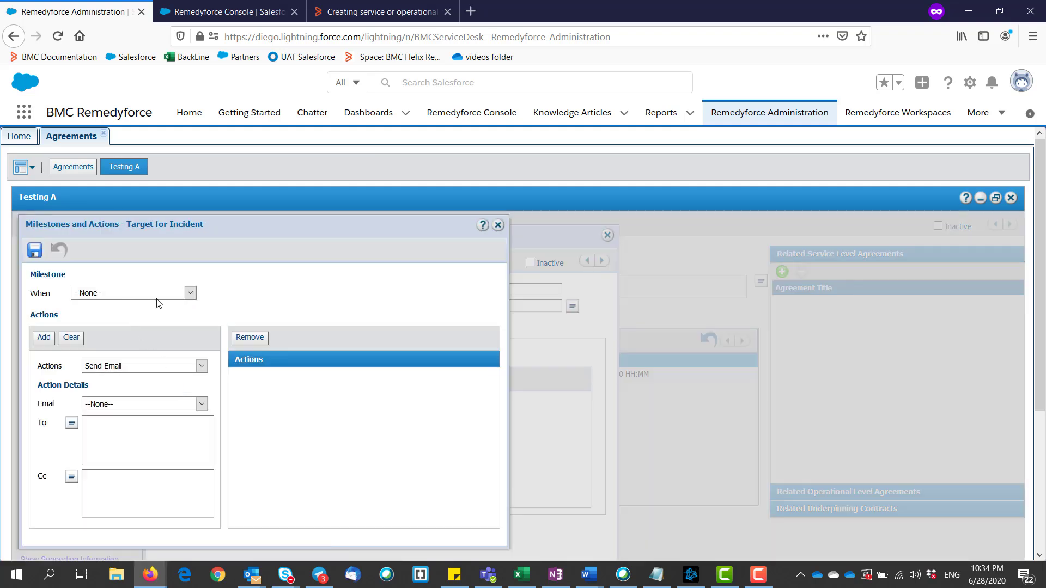
left_click(159, 297)
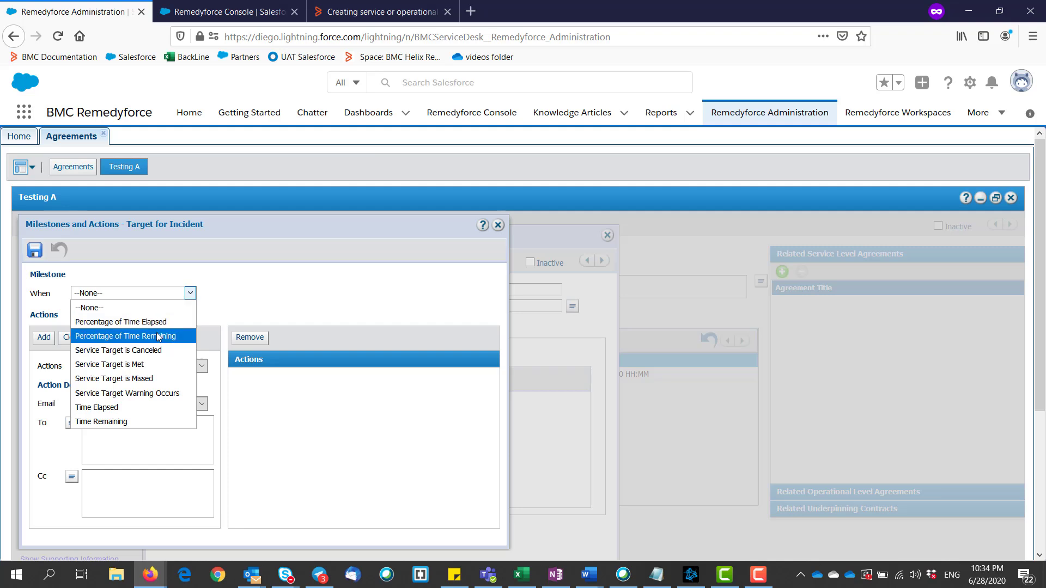
left_click(159, 322)
left_click(236, 297)
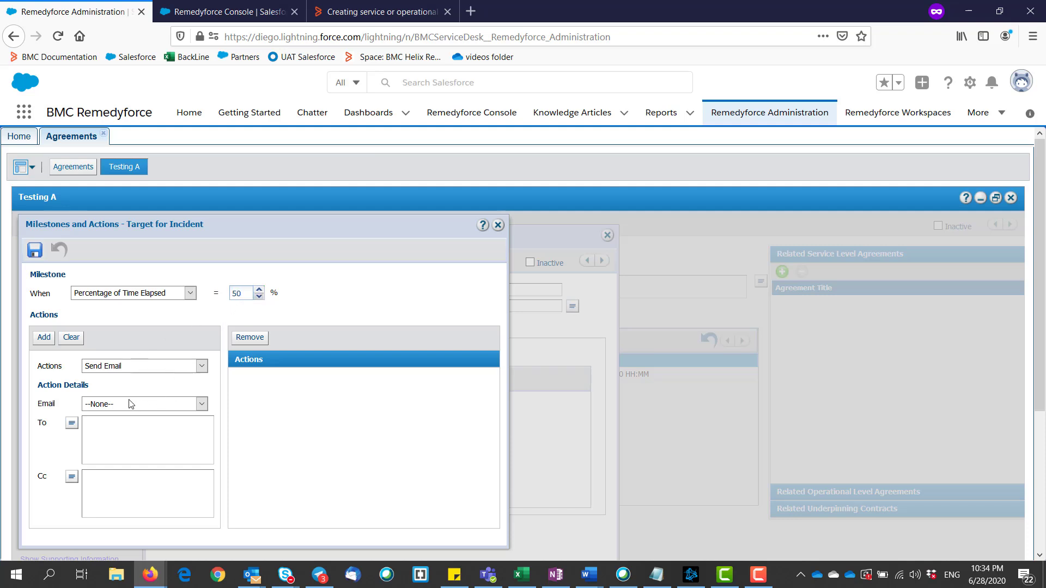
Set the milestone's email action to the Incident Time Elapsed template with Incident.Staff as the To recipient.
left_click(148, 405)
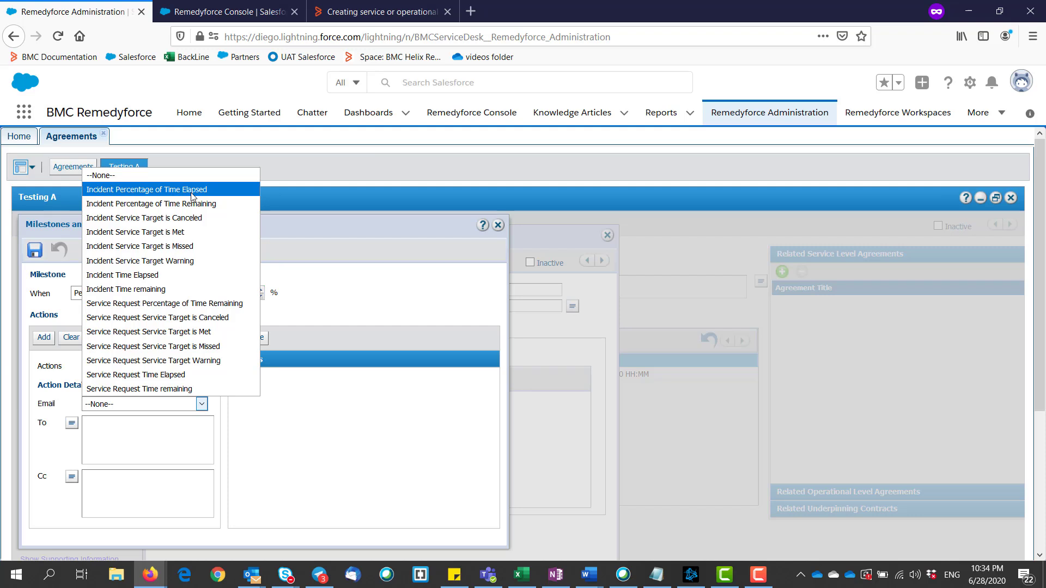
left_click(175, 276)
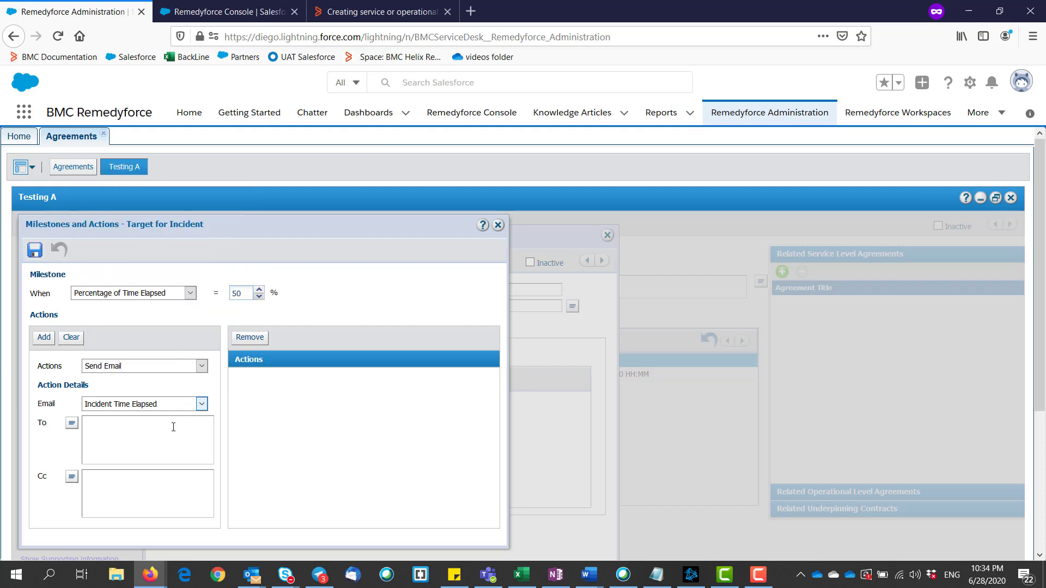
left_click(71, 423)
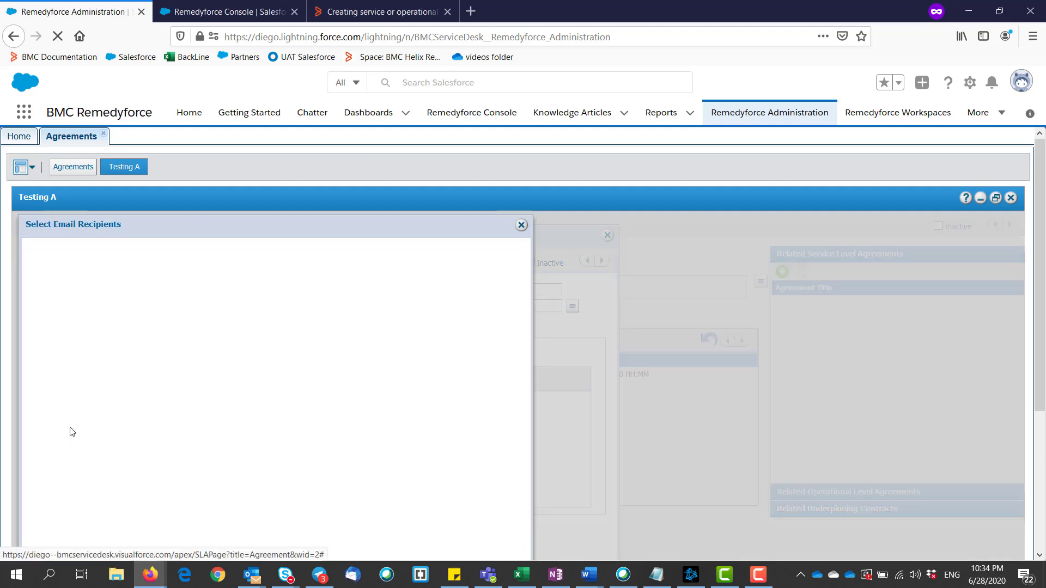
scroll(75, 487, "down", 2)
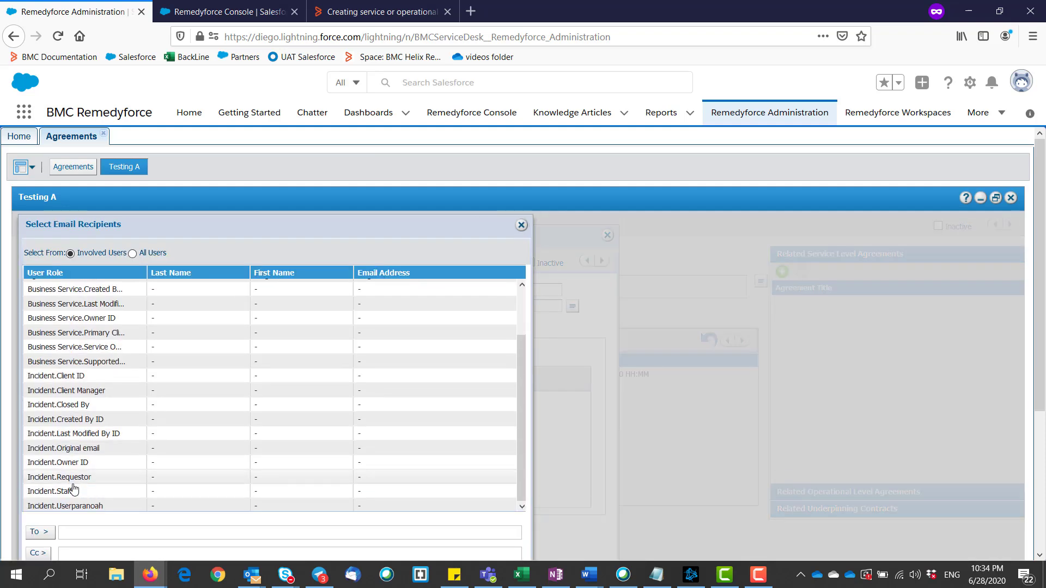
left_click(71, 492)
double_click(59, 494)
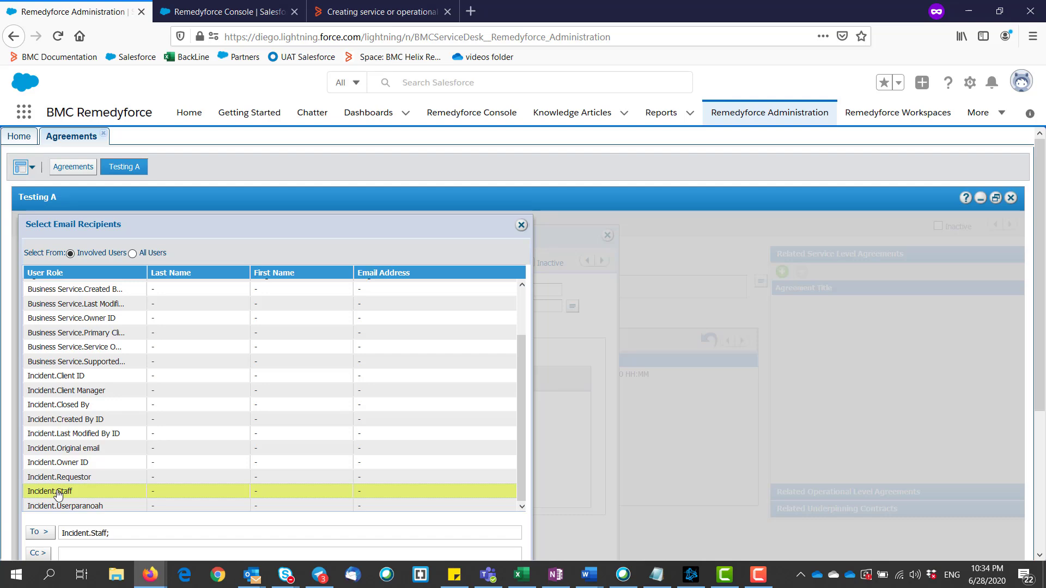
scroll(212, 406, "down", 3)
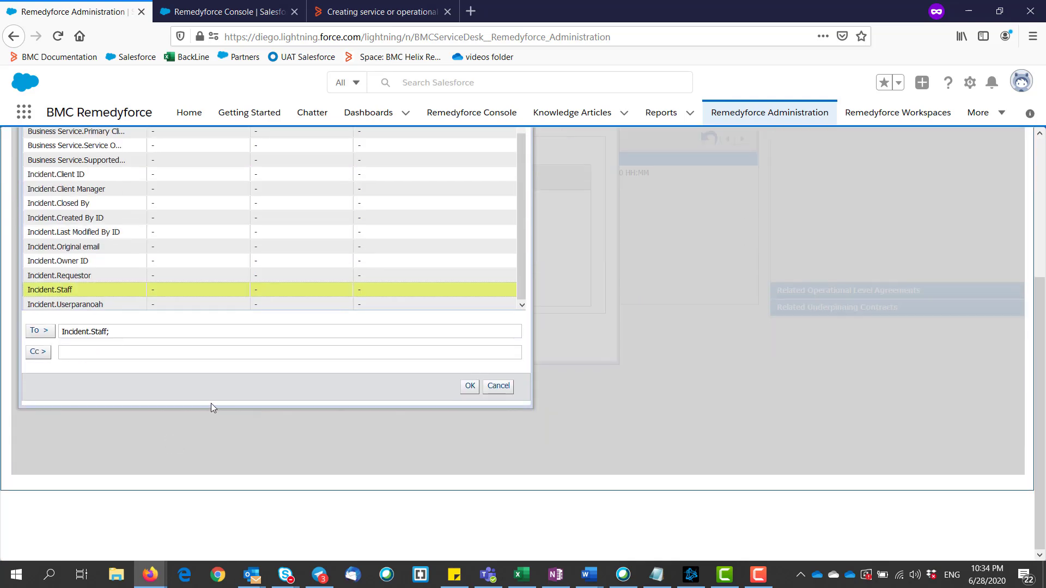
left_click(464, 388)
scroll(478, 344, "up", 3)
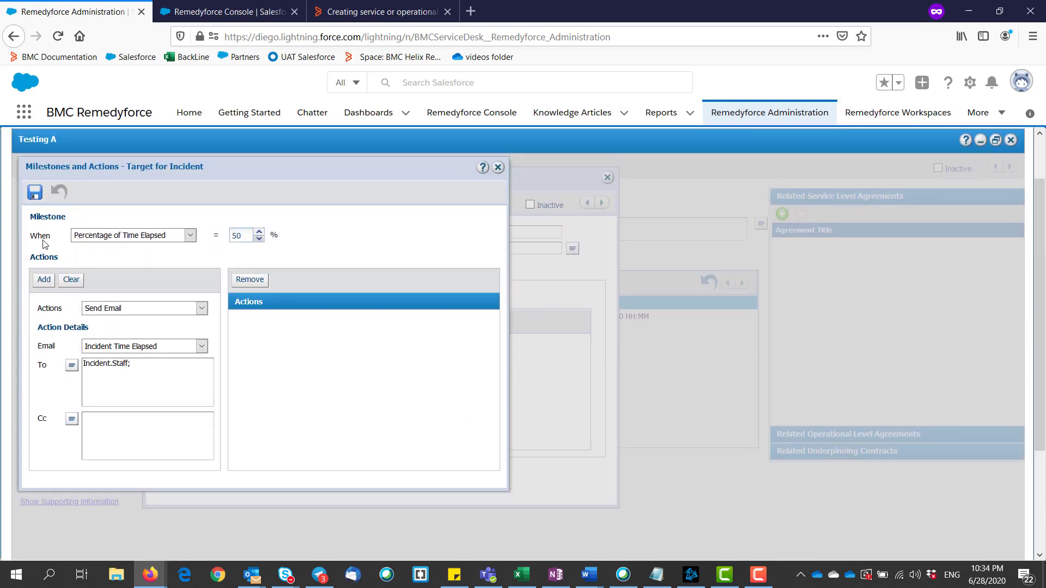
Add the configured email action to the milestone's action list and save the milestone.
left_click(42, 280)
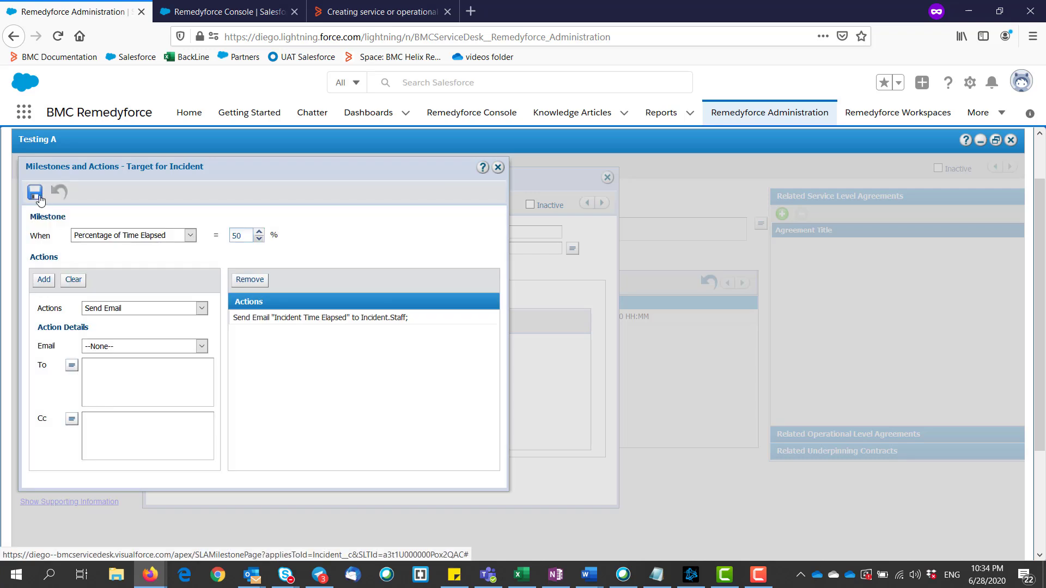
left_click(37, 197)
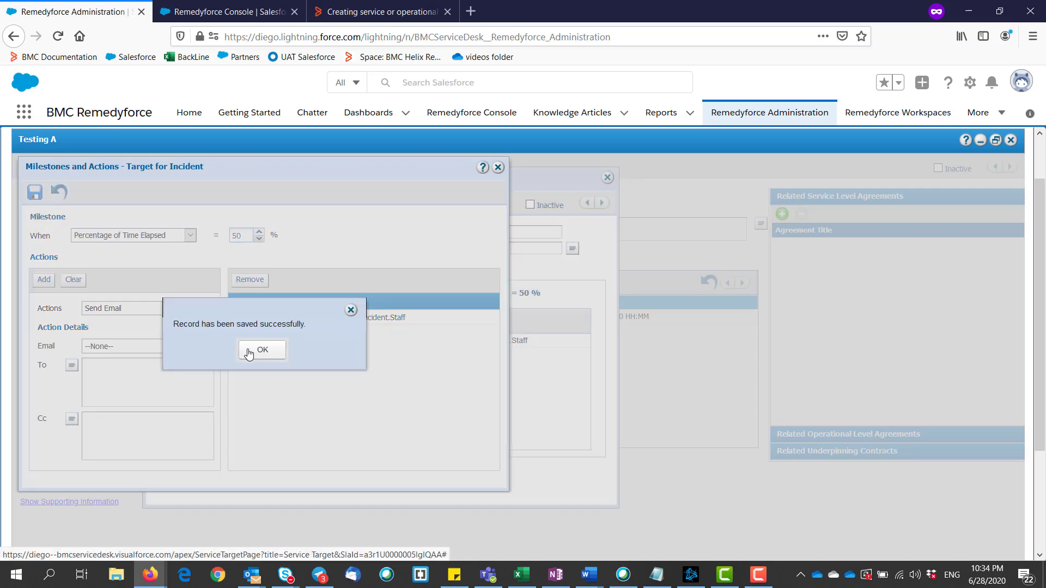
left_click(249, 352)
left_click(498, 168)
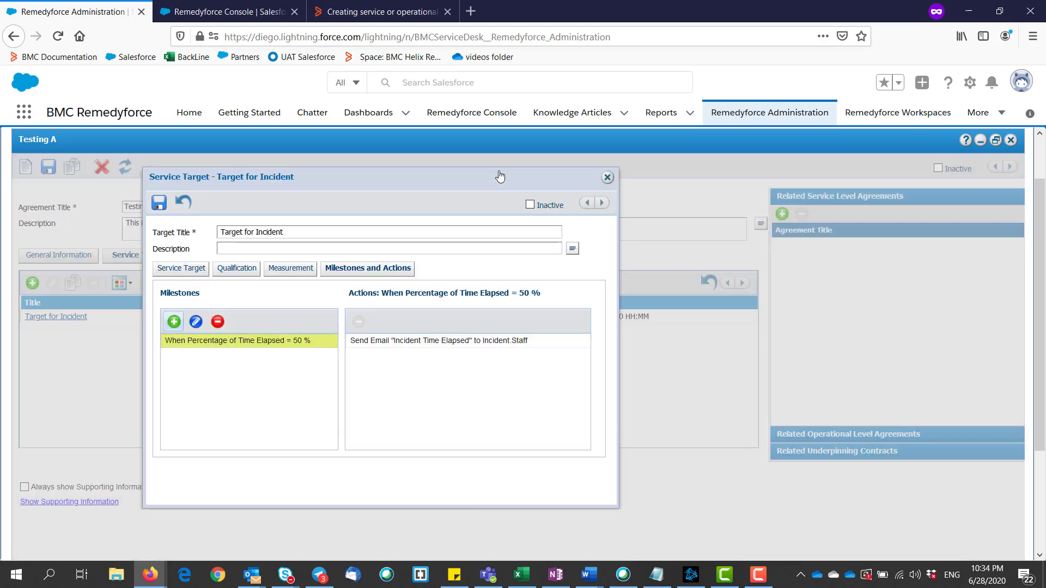
Save and close the Target for Incident service target, and save the Testing A agreement.
left_click(159, 202)
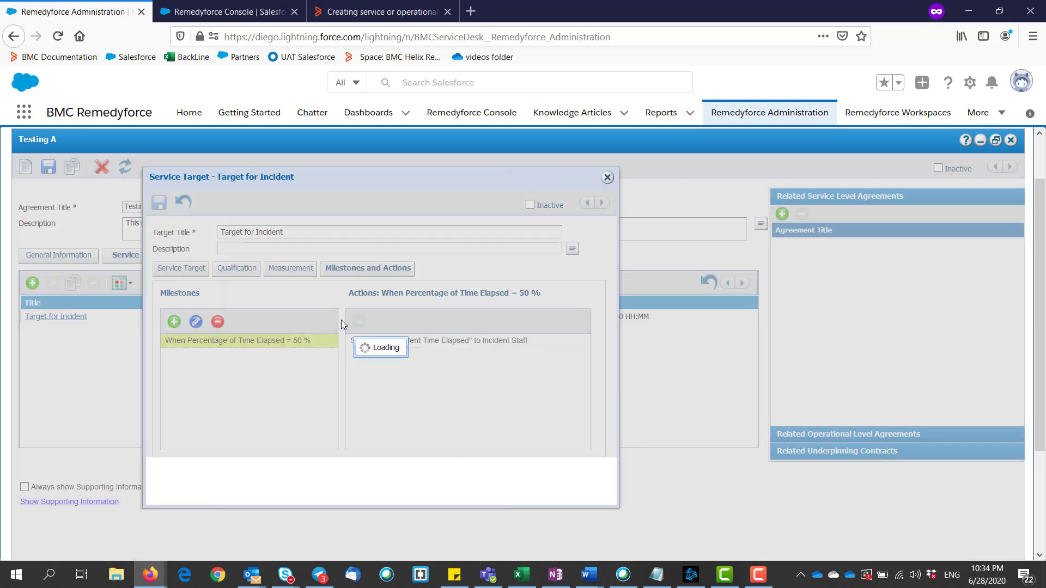
left_click(377, 363)
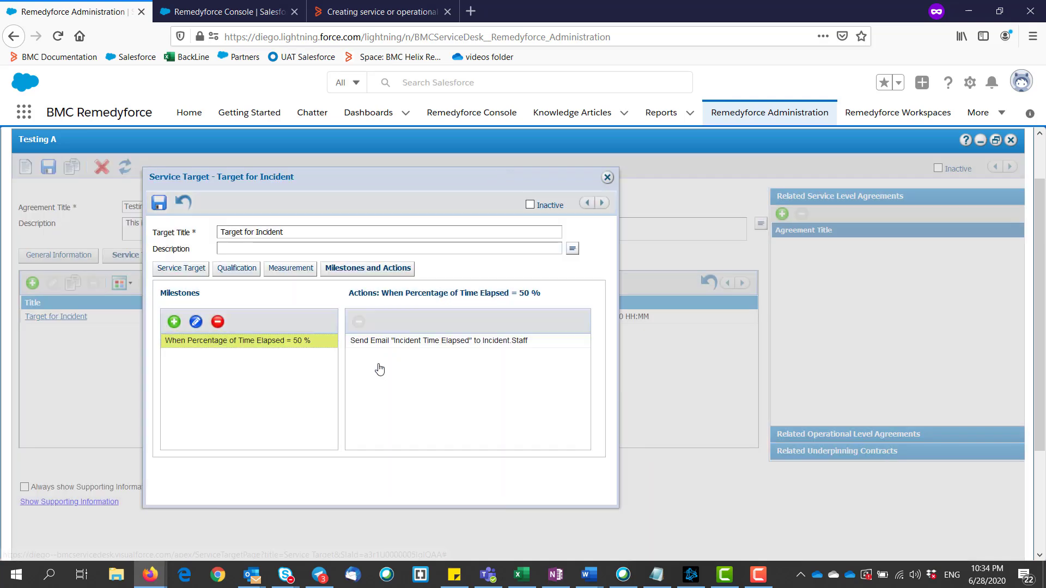
left_click(607, 179)
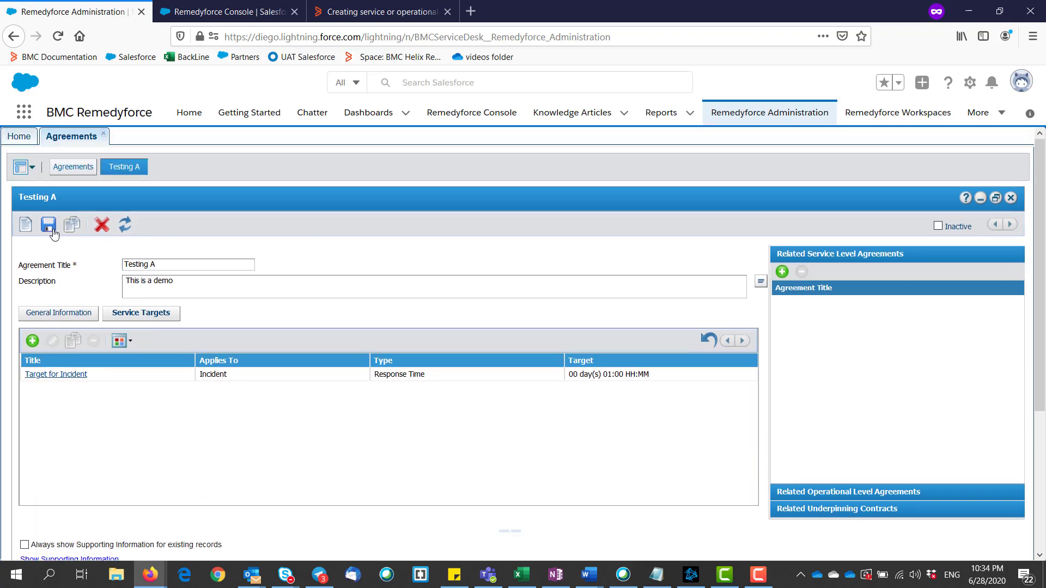
left_click(48, 225)
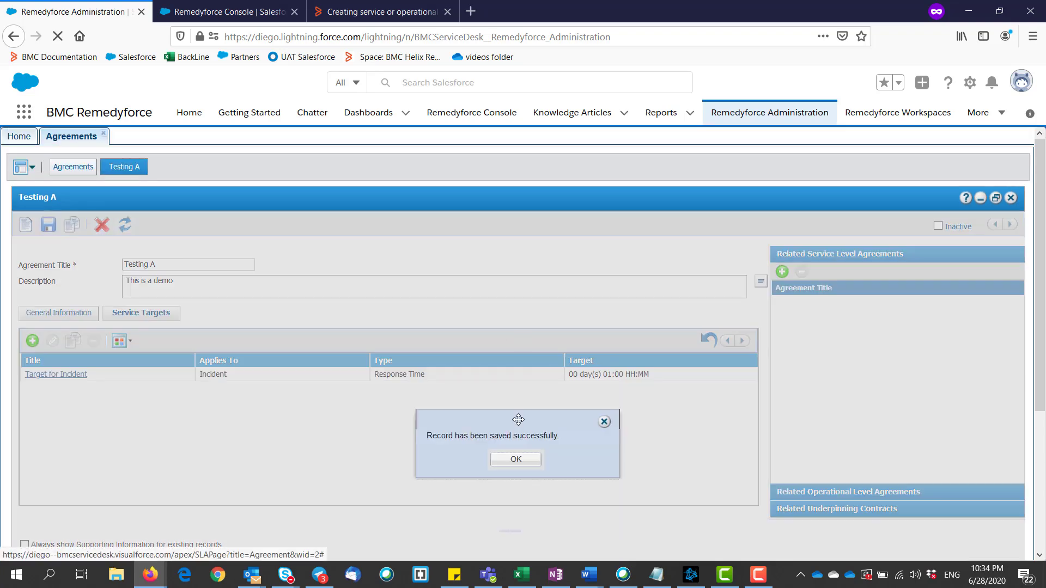
left_click(514, 459)
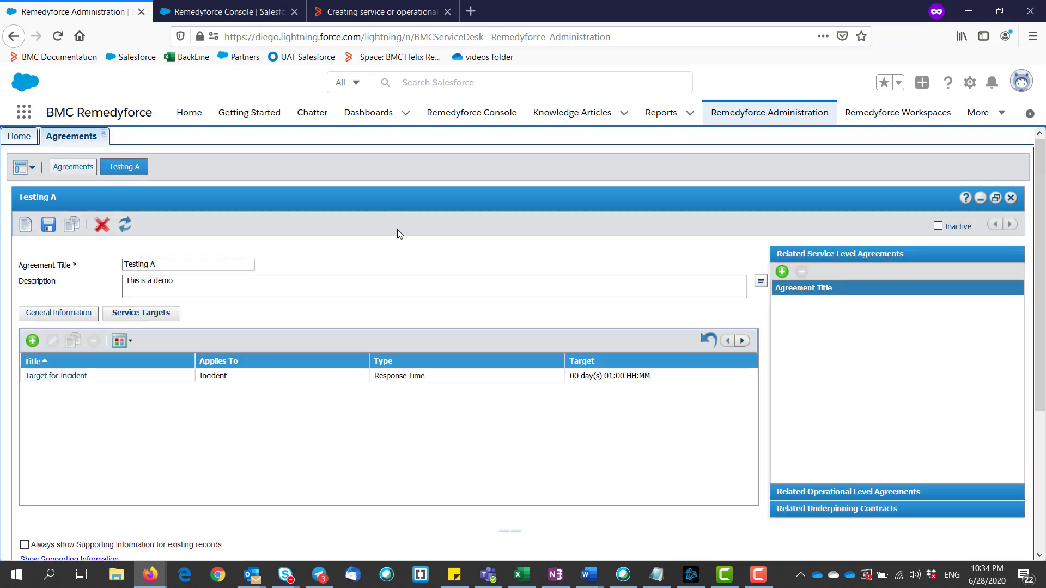
Start a new incident in the Remedyforce Console and fill in the client's name as the Client ID.
left_click(457, 115)
left_click(46, 186)
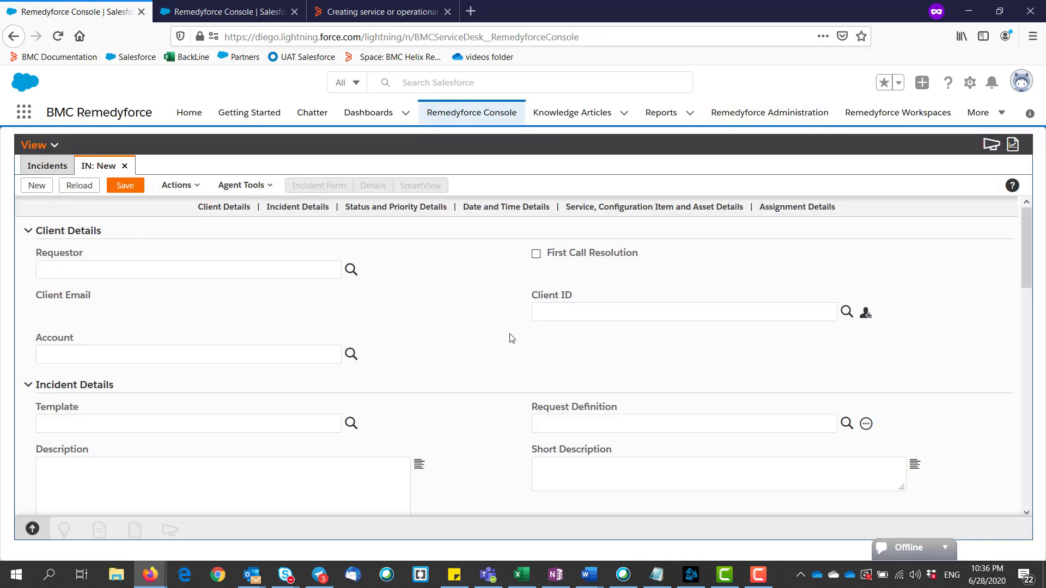
type("iego")
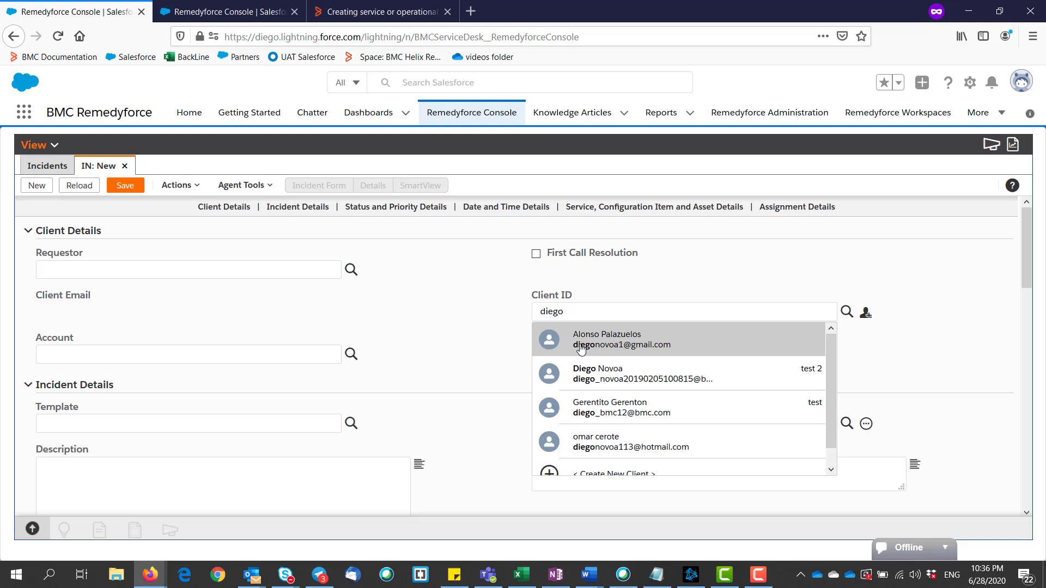
left_click(606, 375)
Set the new incident's category to Connectivity Services and save the incident.
scroll(450, 394, "down", 7)
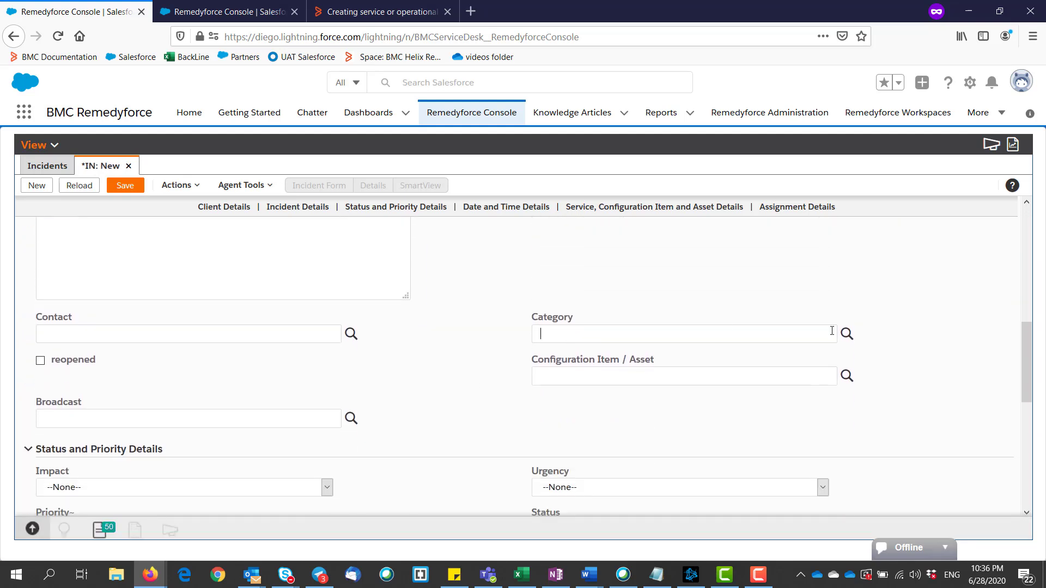
left_click(847, 333)
scroll(591, 346, "down", 3)
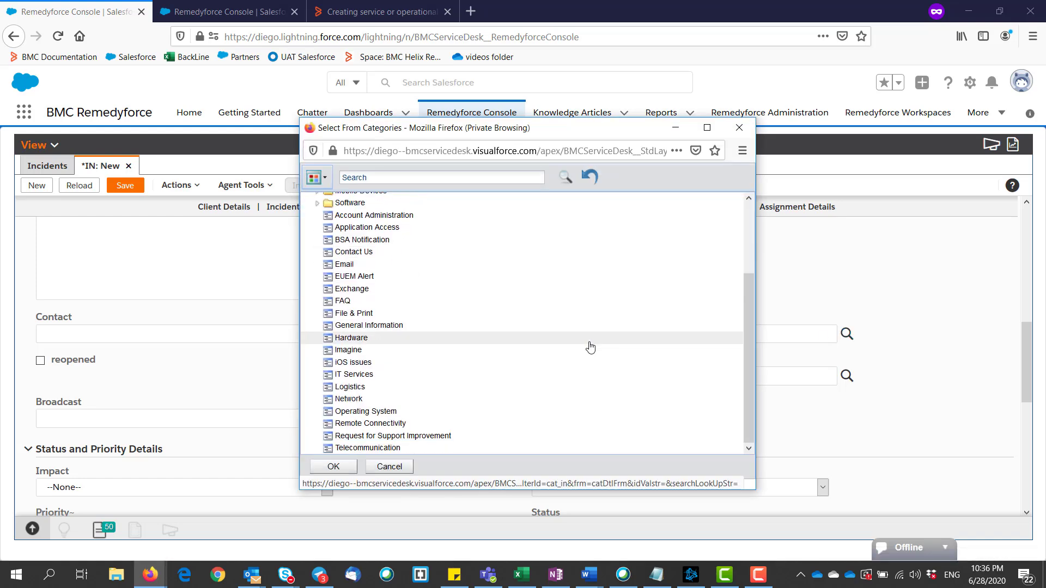
scroll(590, 346, "up", 3)
left_click(457, 235)
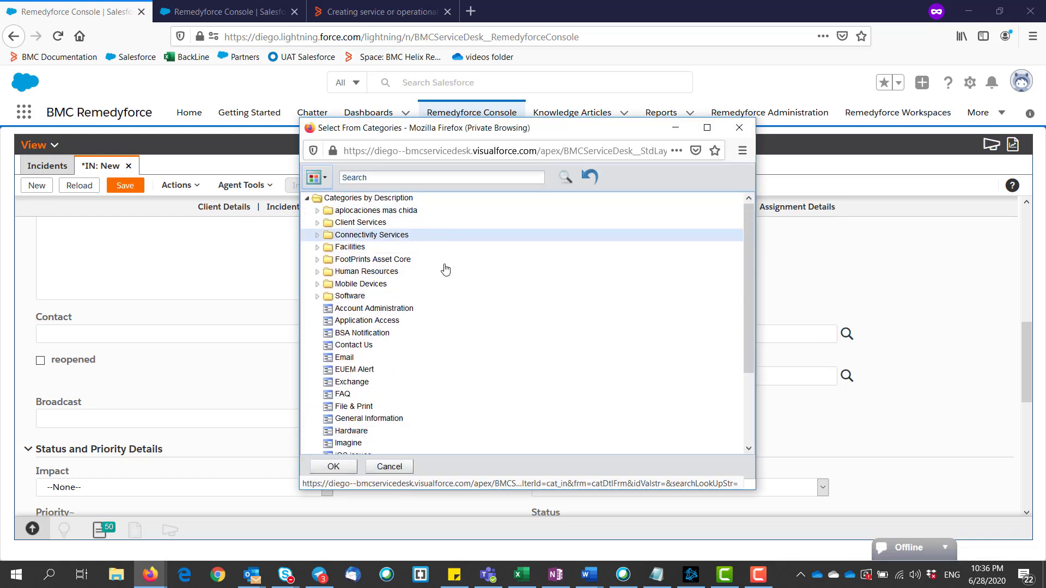
left_click(334, 469)
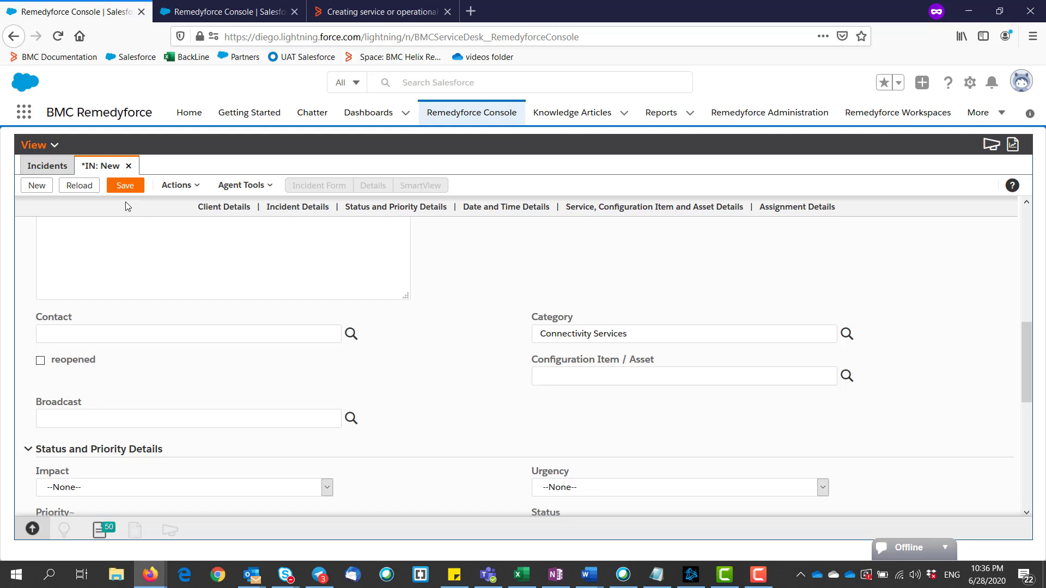
left_click(125, 186)
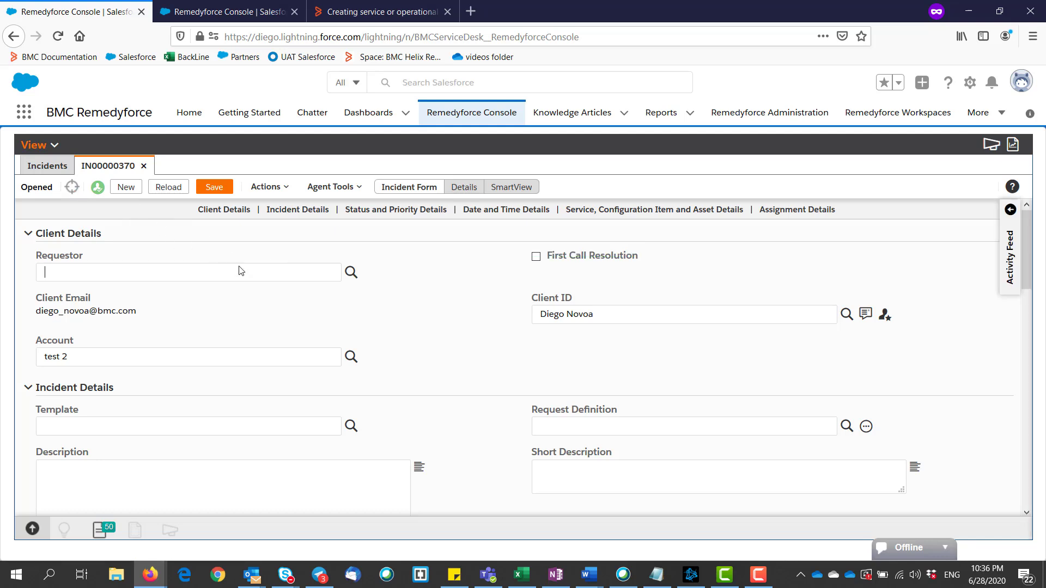
Change the incident's category to Blackberry and save the incident.
scroll(412, 380, "down", 5)
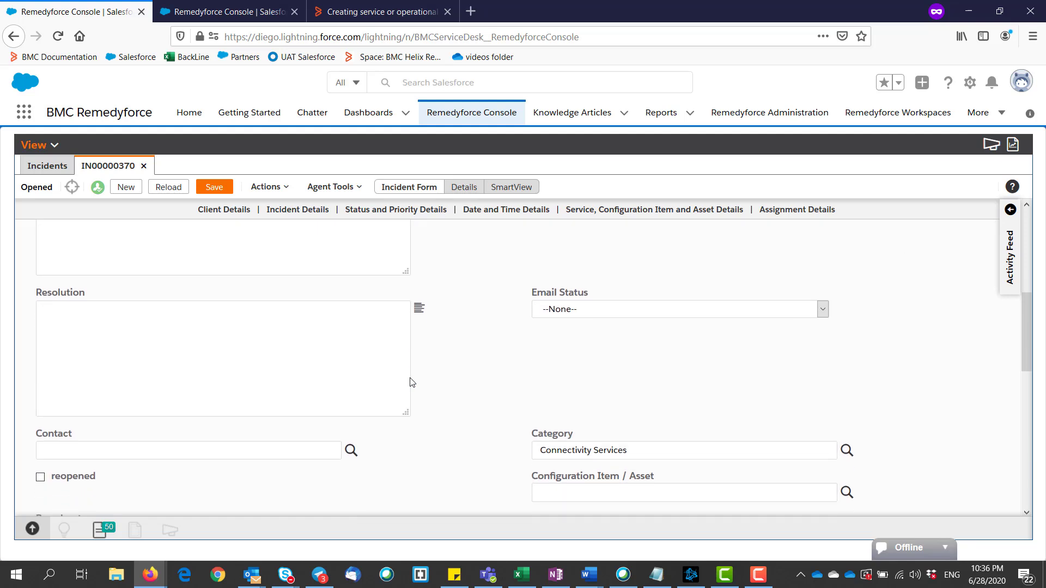
key("ctrl+shift+Left")
key("ctrl+shift+Left")
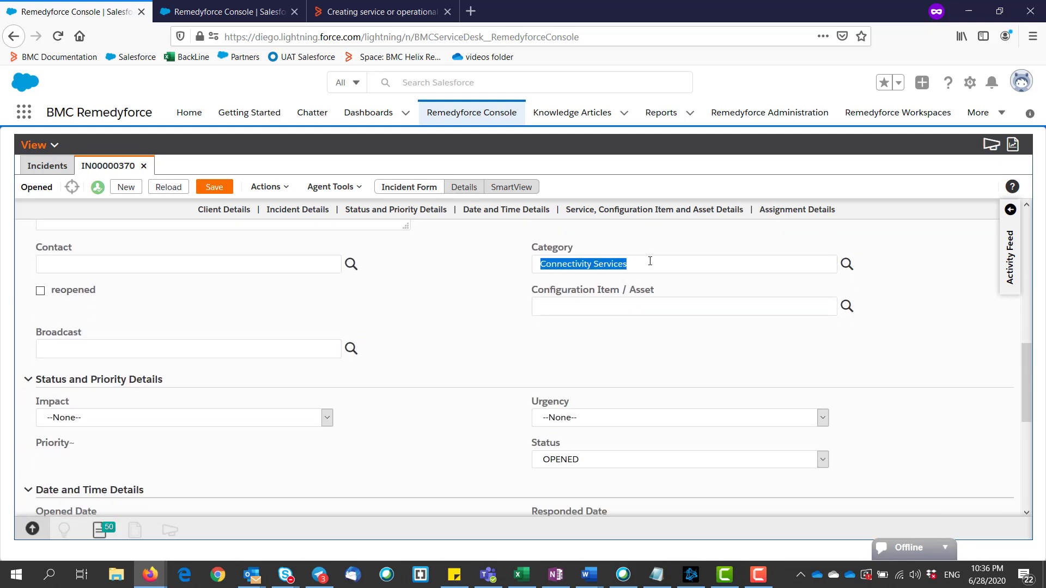
key("BackSpace")
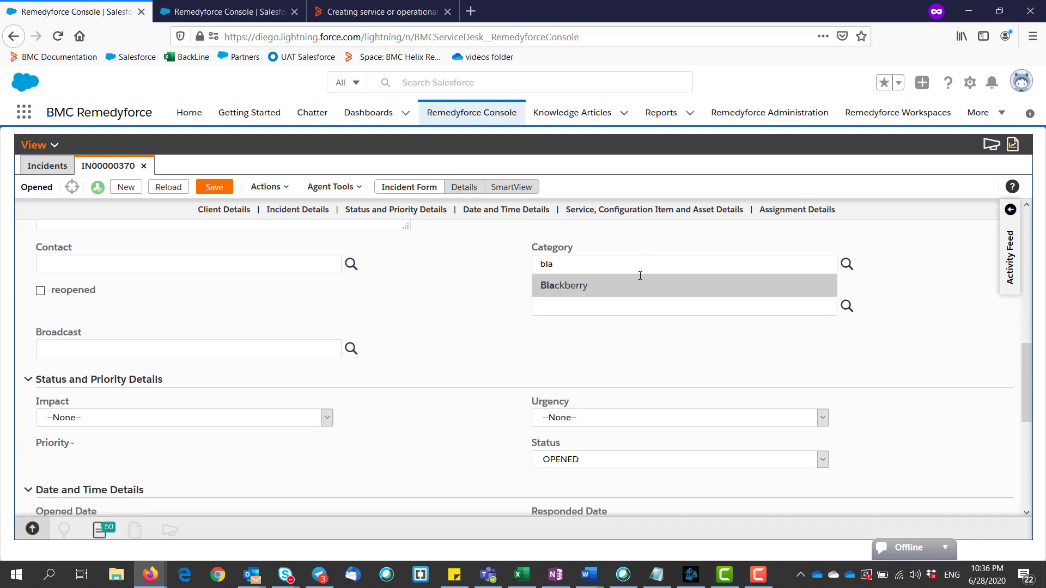
left_click(640, 276)
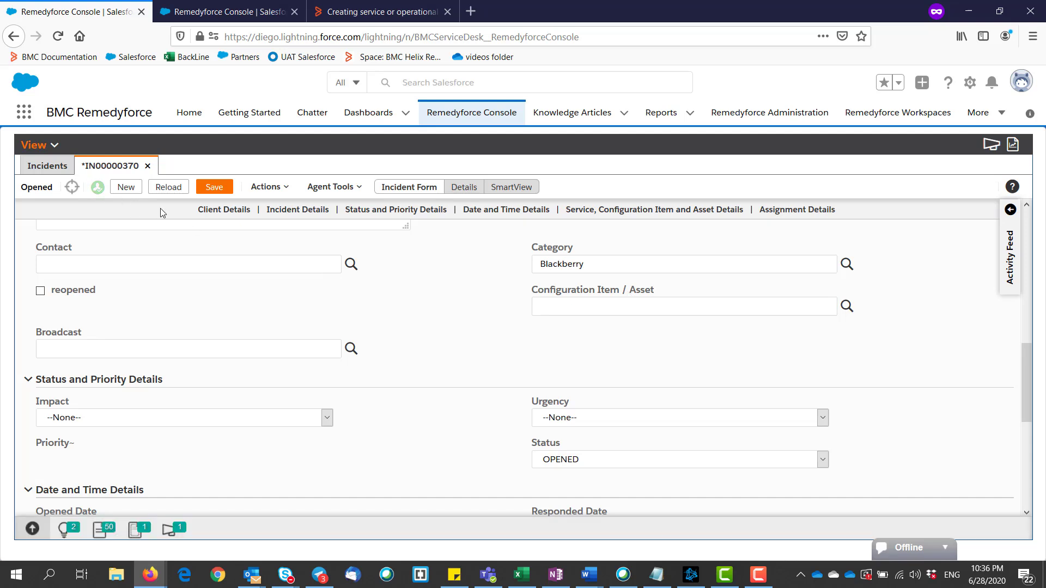
left_click(214, 187)
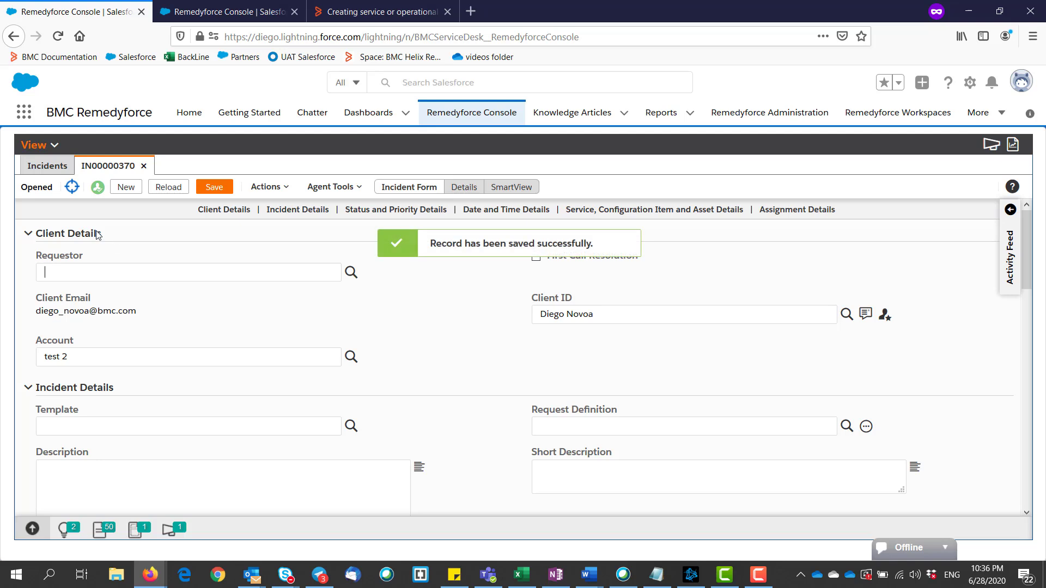
Open the incident's service targets and widen the State column to read the target's state.
left_click(71, 186)
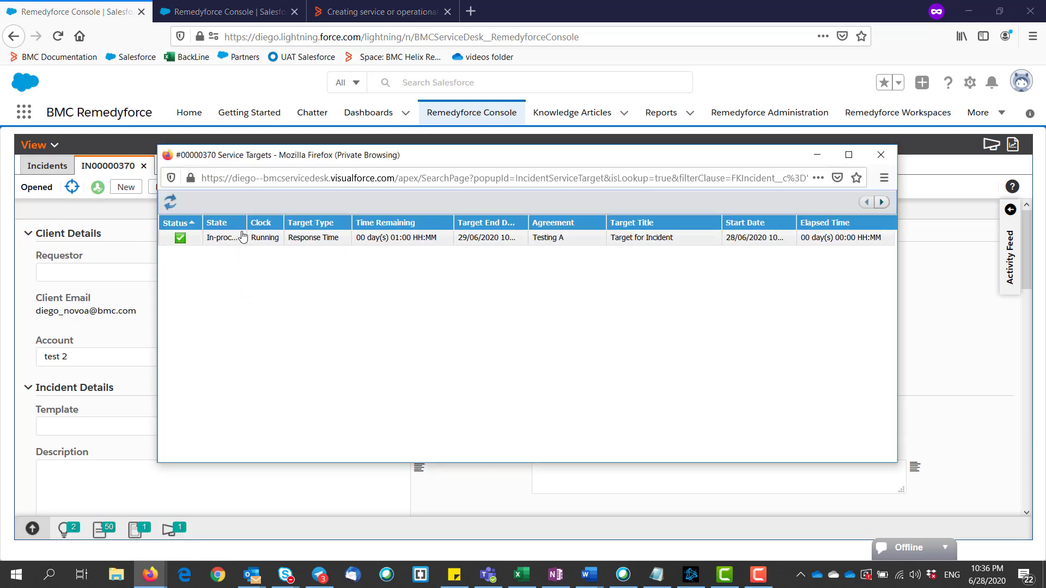
left_click_drag(246, 223, 273, 225)
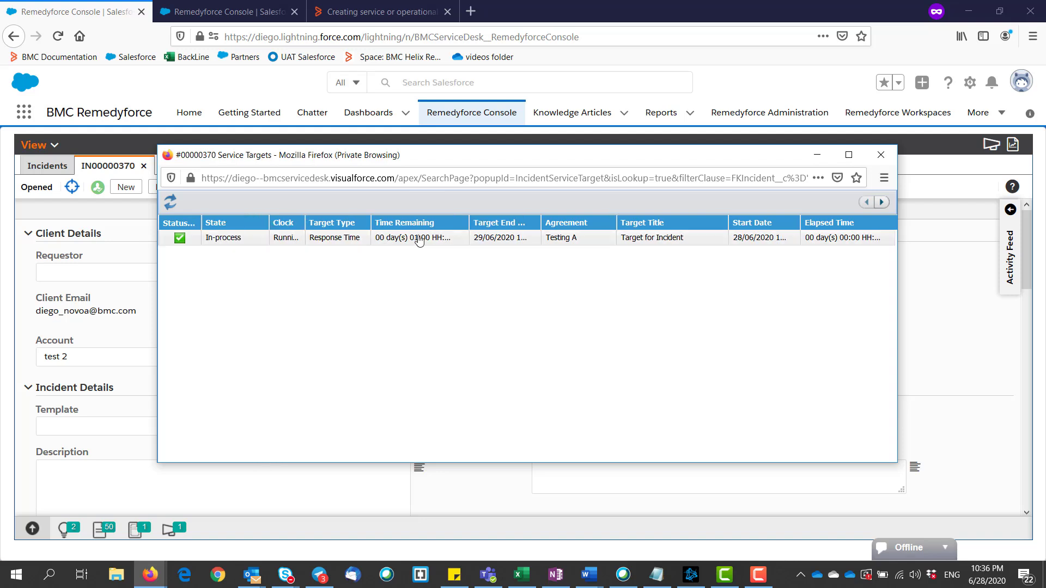